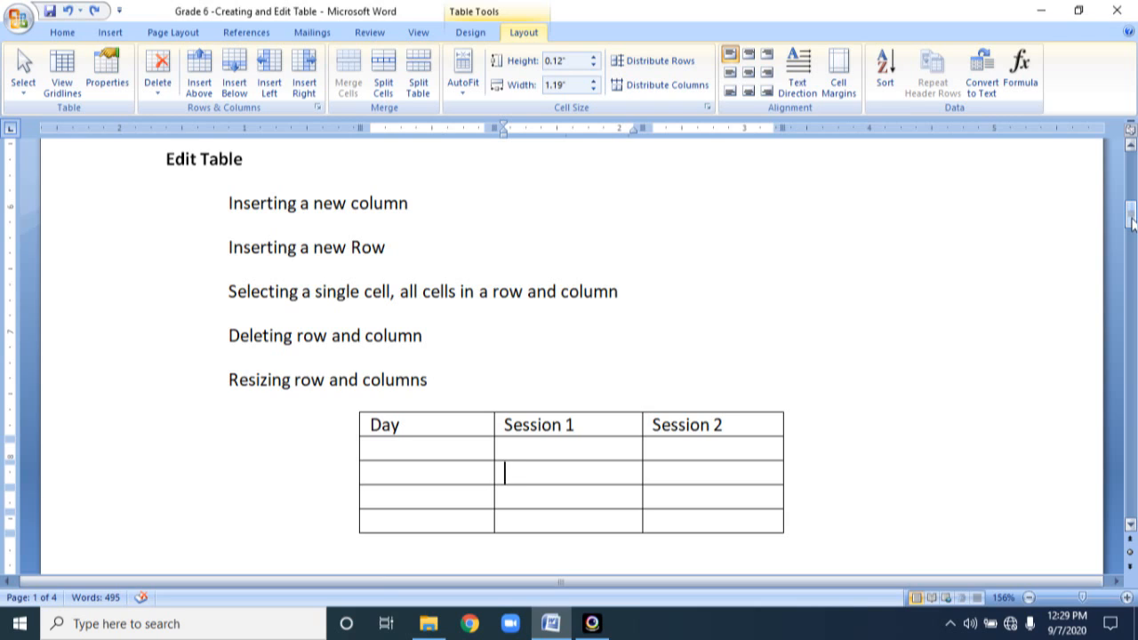
Step: Read the notes on merging table cells, including the merge steps, and return to the study schedule table
{"action": "left_click_drag", "start_coordinate": [1131, 223], "coordinate": [1132, 464]}
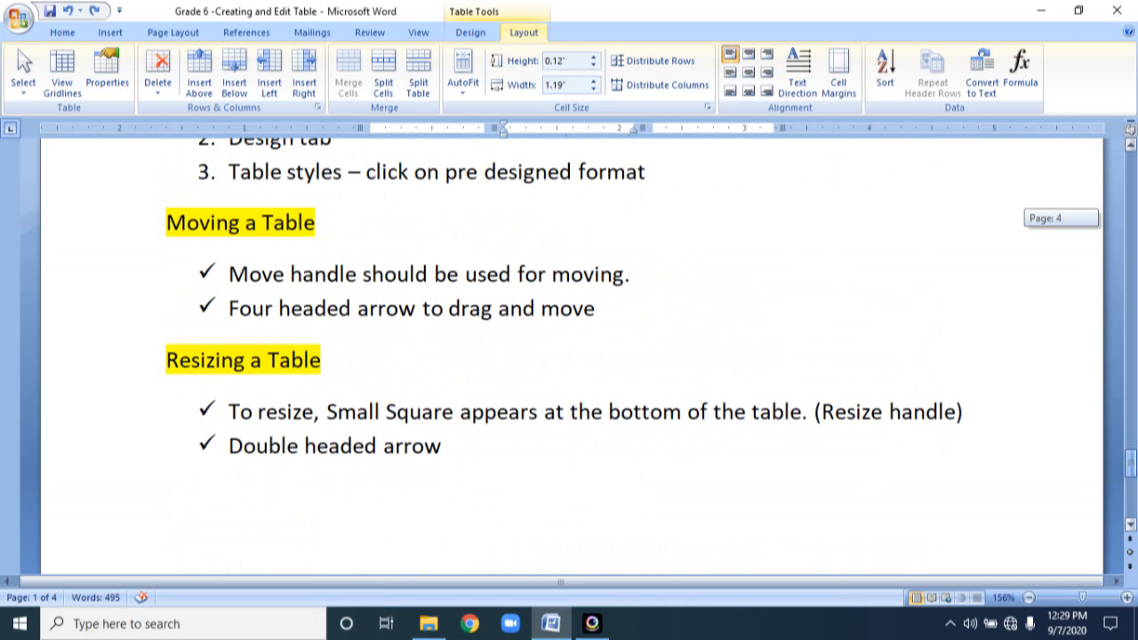
{"action": "left_click_drag", "start_coordinate": [1132, 464], "coordinate": [1128, 308]}
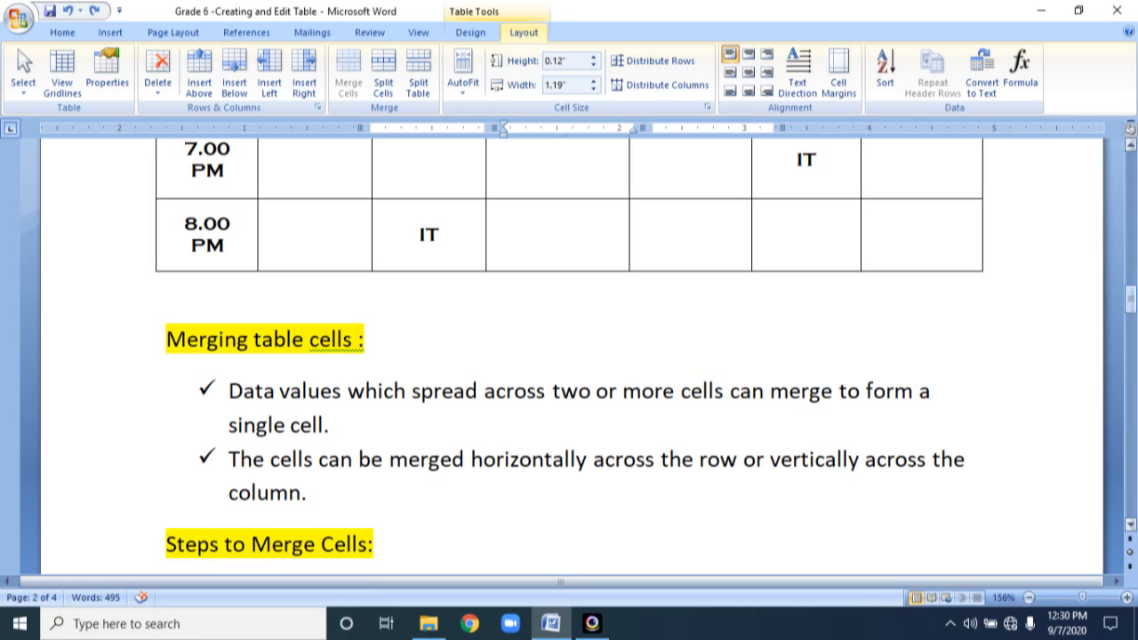
{"action": "left_click_drag", "start_coordinate": [1131, 300], "coordinate": [1132, 316]}
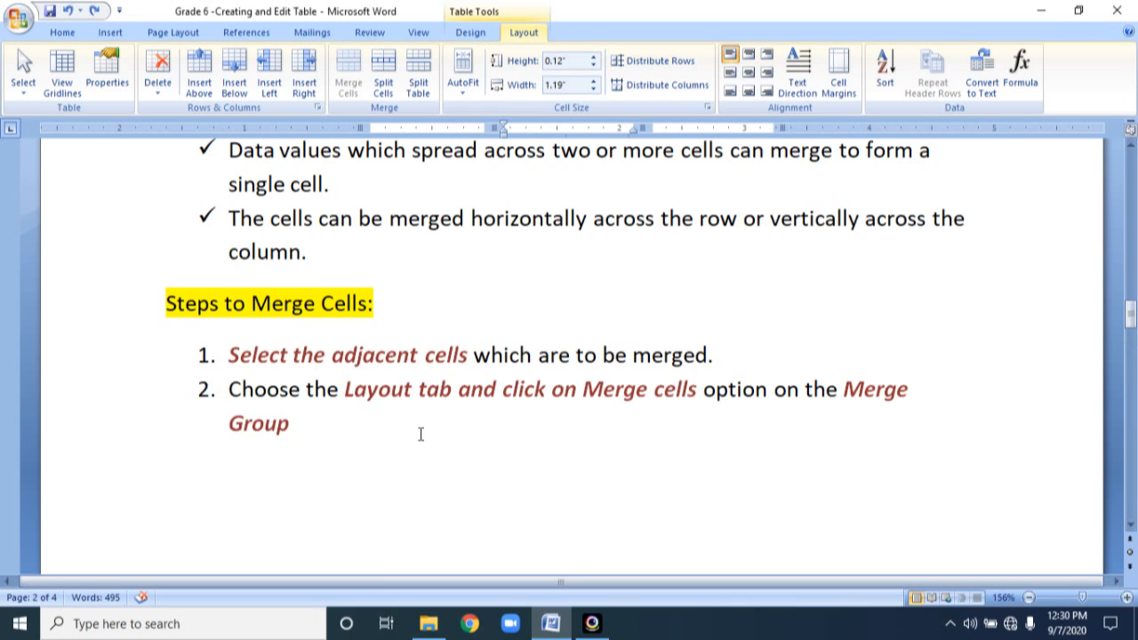
{"action": "left_click_drag", "start_coordinate": [1132, 327], "coordinate": [1127, 269]}
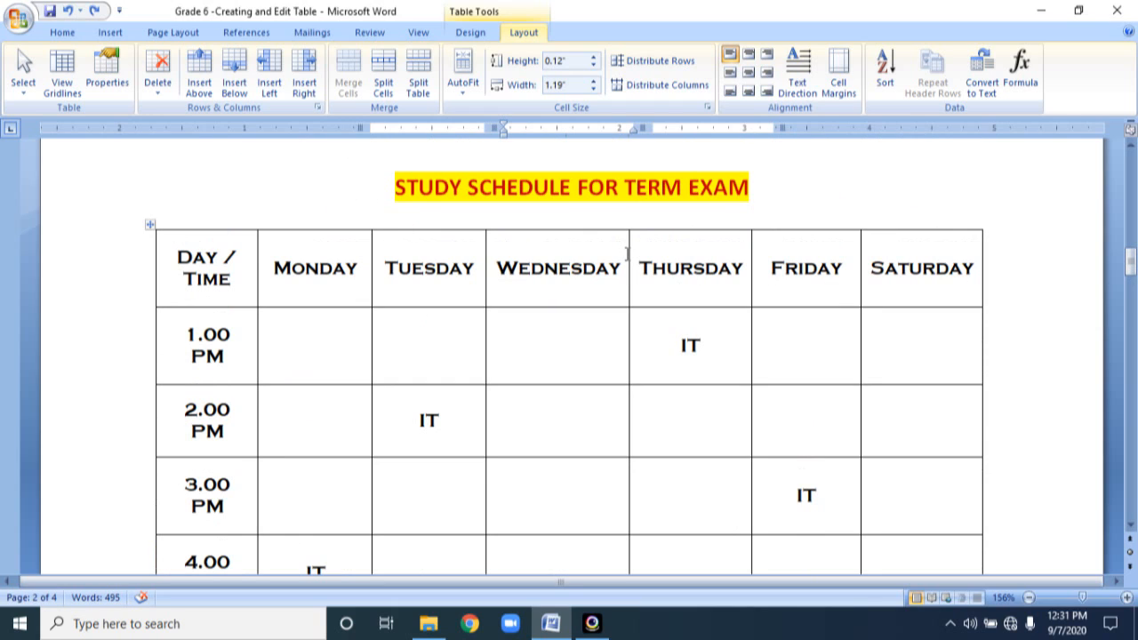
{"action": "left_click_drag", "start_coordinate": [1131, 260], "coordinate": [1131, 274]}
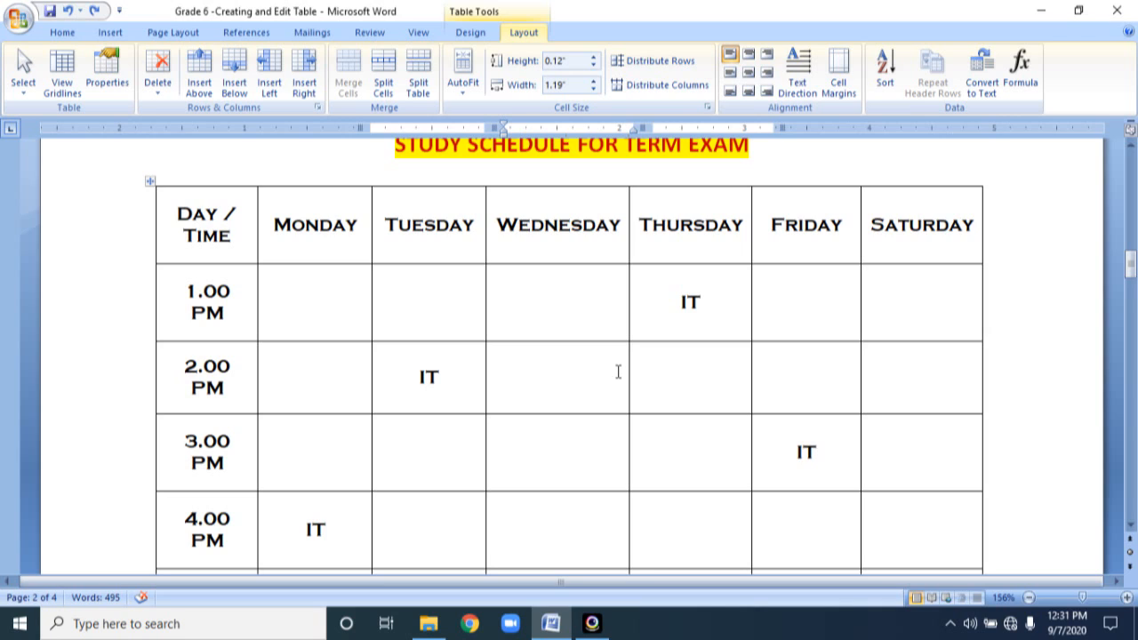
{"action": "left_click", "coordinate": [527, 303]}
{"action": "left_click_drag", "start_coordinate": [527, 303], "coordinate": [853, 309]}
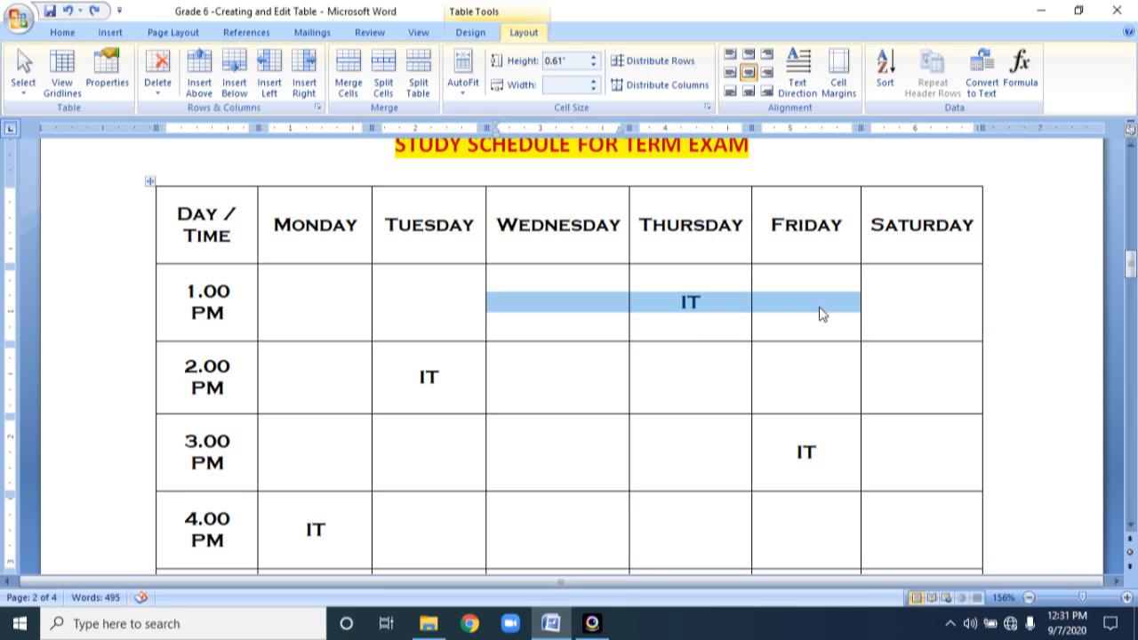
{"action": "left_click", "coordinate": [666, 374]}
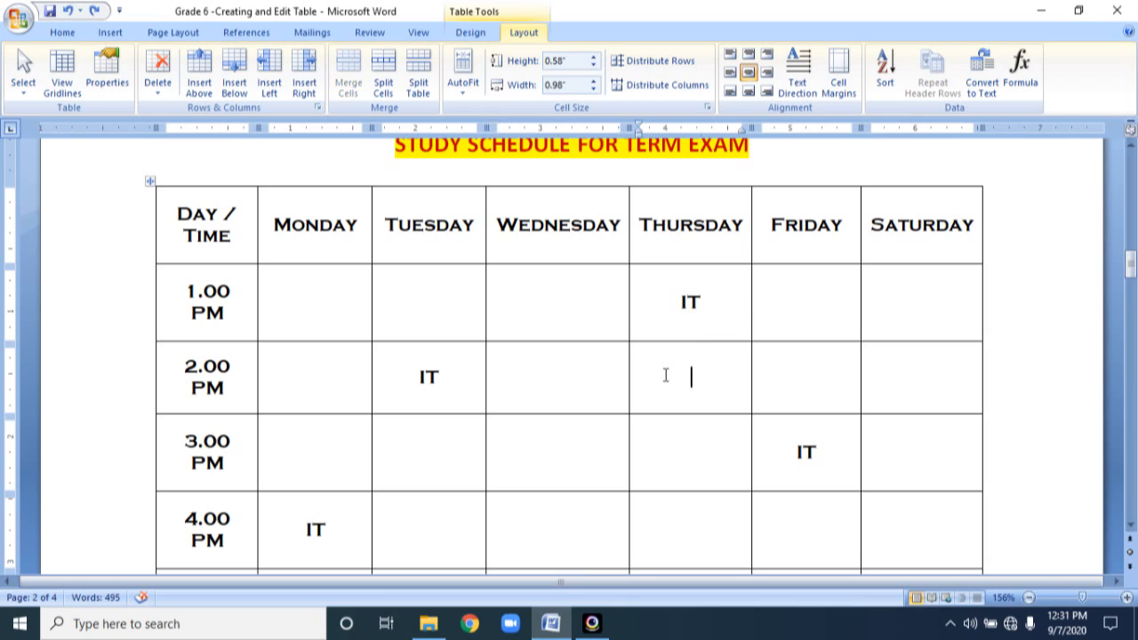
{"action": "left_click", "coordinate": [542, 308]}
{"action": "left_click_drag", "start_coordinate": [541, 307], "coordinate": [756, 300]}
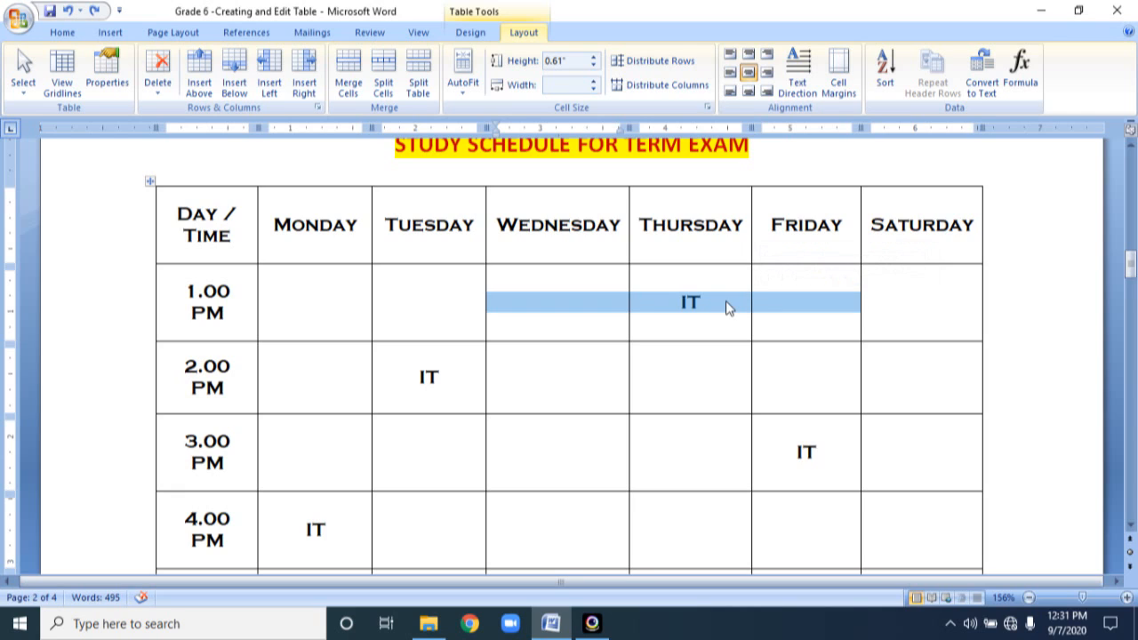
{"action": "double_click", "coordinate": [729, 309]}
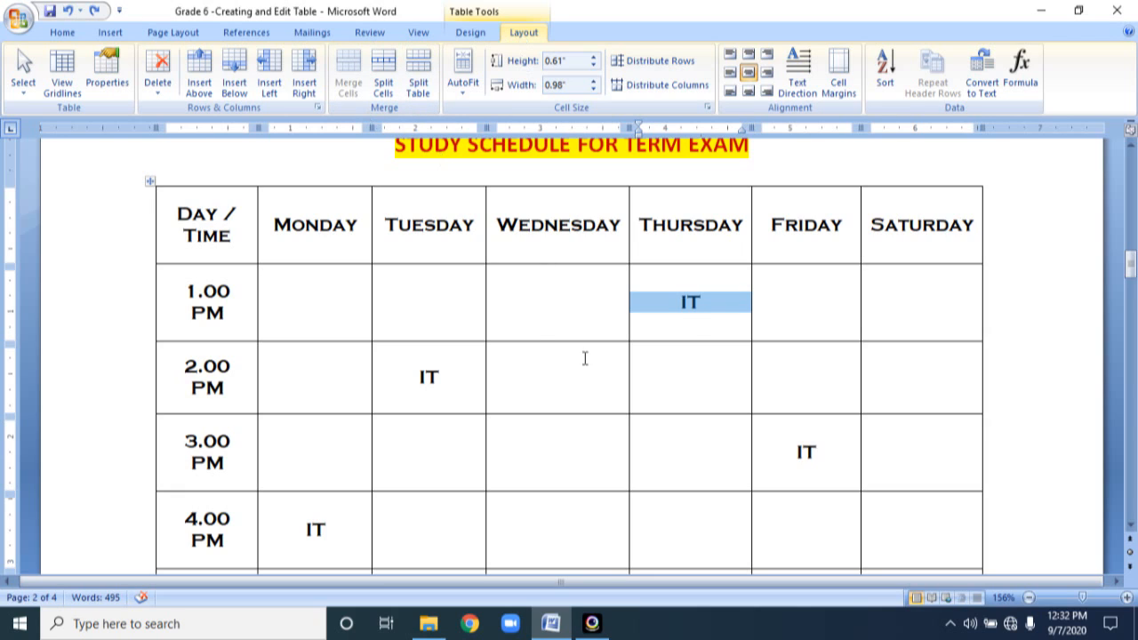
Step: Merge the Wednesday, Thursday and Friday cells of the 1.00 PM row into a single cell
{"action": "left_click", "coordinate": [541, 322]}
{"action": "left_click_drag", "start_coordinate": [540, 322], "coordinate": [850, 314]}
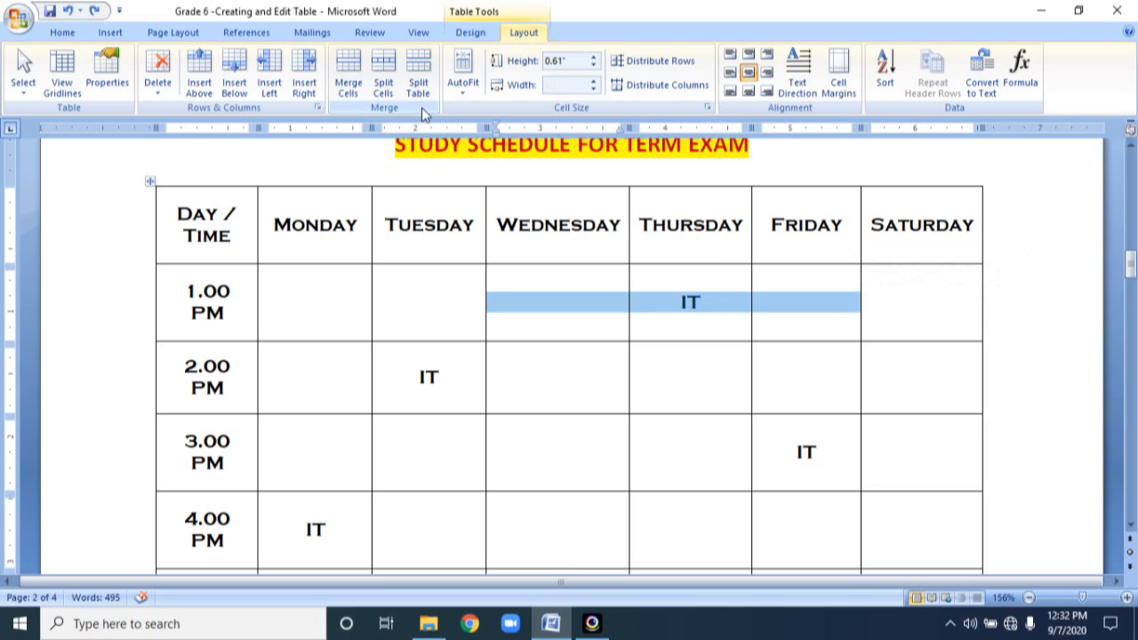
{"action": "left_click", "coordinate": [348, 78]}
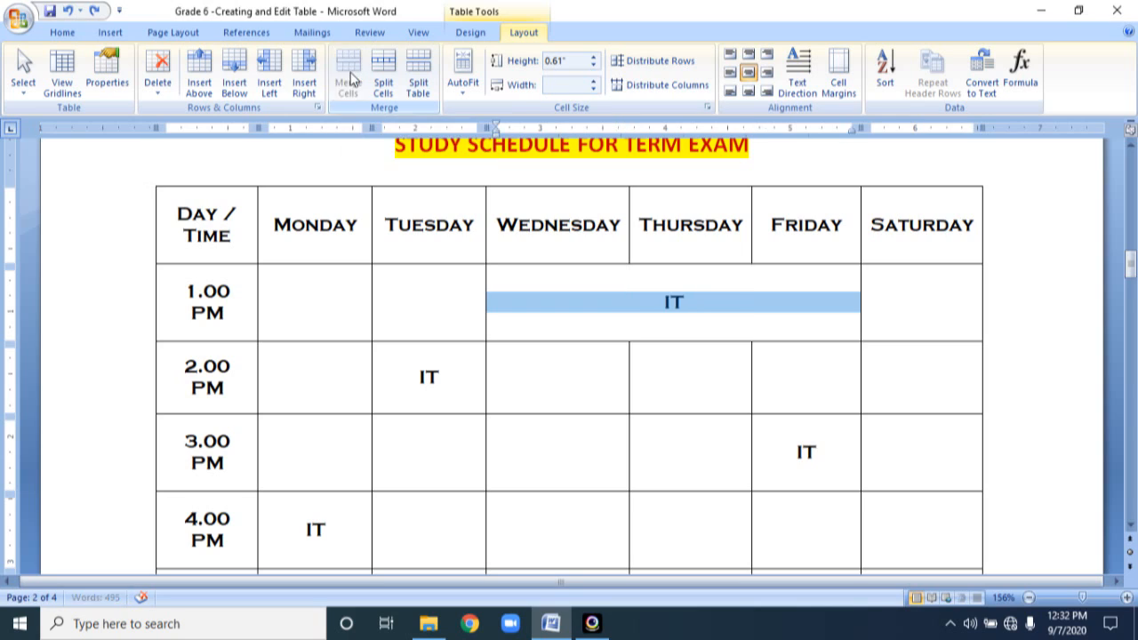
{"action": "left_click", "coordinate": [727, 321]}
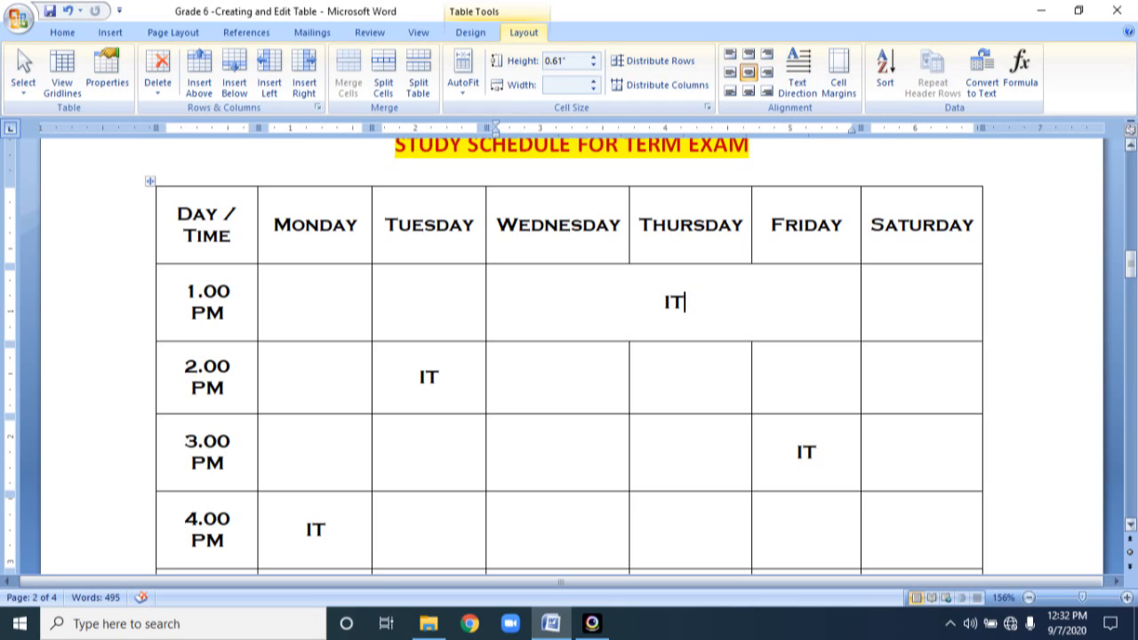
Step: Merge Tuesday's 2.00 PM and 3.00 PM cells vertically into a single cell
{"action": "left_click_drag", "start_coordinate": [1132, 264], "coordinate": [1132, 274]}
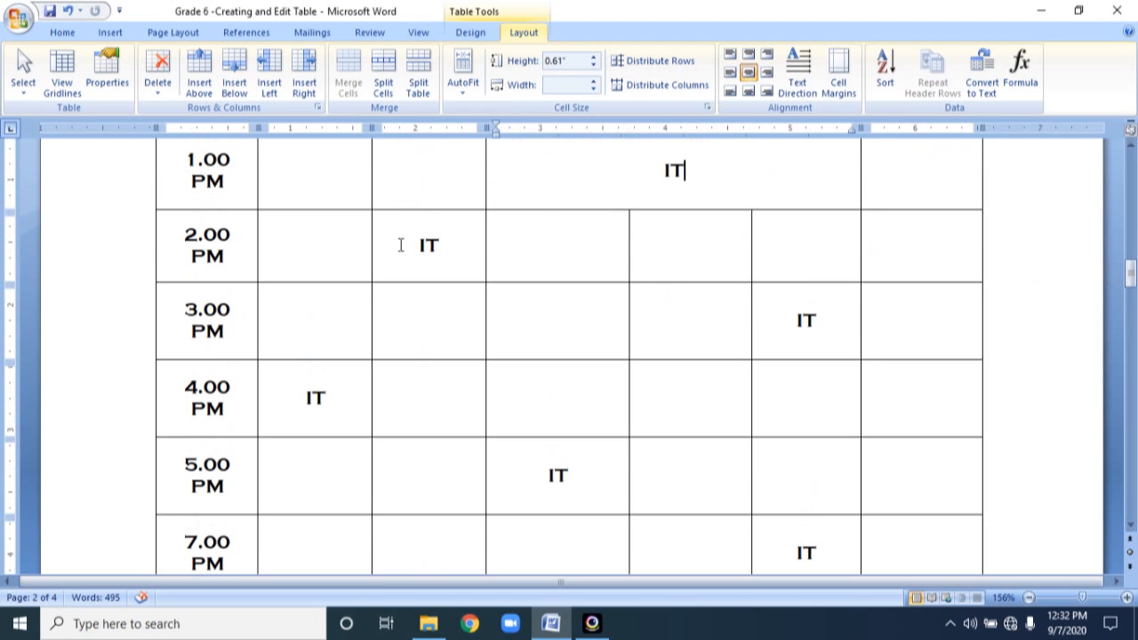
{"action": "mouse_move", "coordinate": [1133, 282]}
{"action": "left_mouse_down"}
{"action": "mouse_move", "coordinate": [1132, 268]}
{"action": "mouse_move", "coordinate": [1133, 283]}
{"action": "left_mouse_up"}
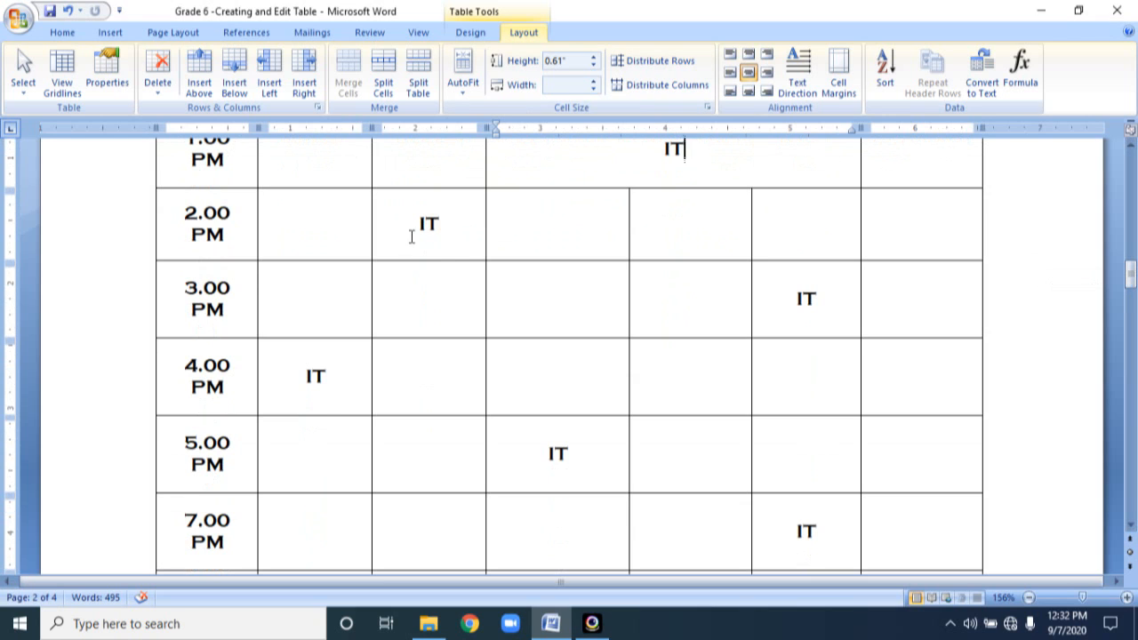
{"action": "left_click_drag", "start_coordinate": [418, 222], "coordinate": [434, 273]}
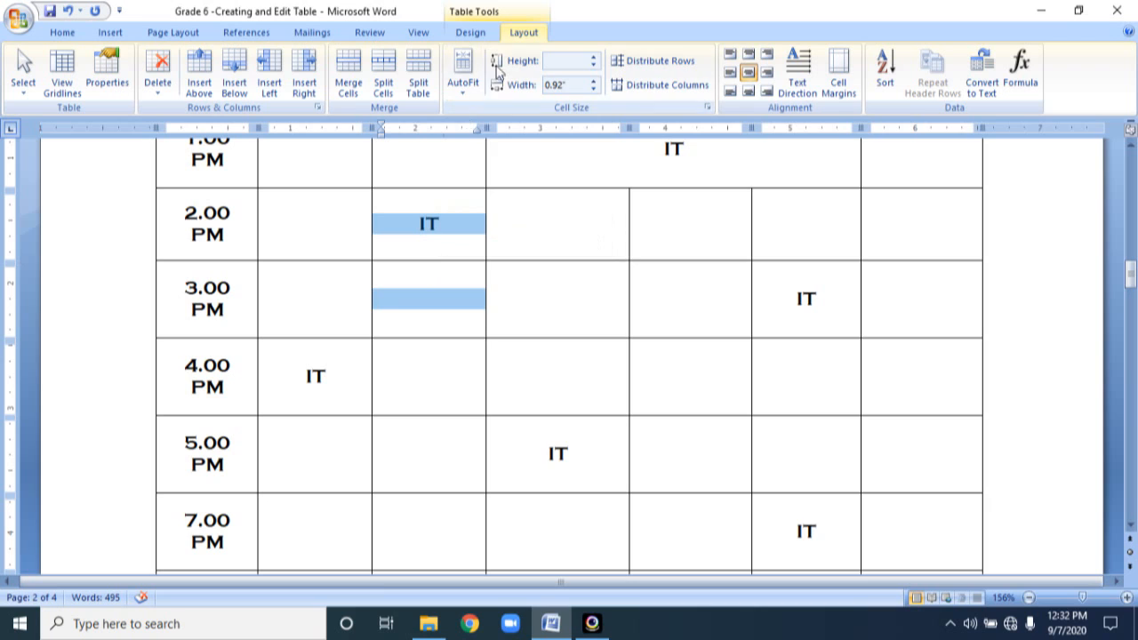
{"action": "left_click", "coordinate": [354, 67]}
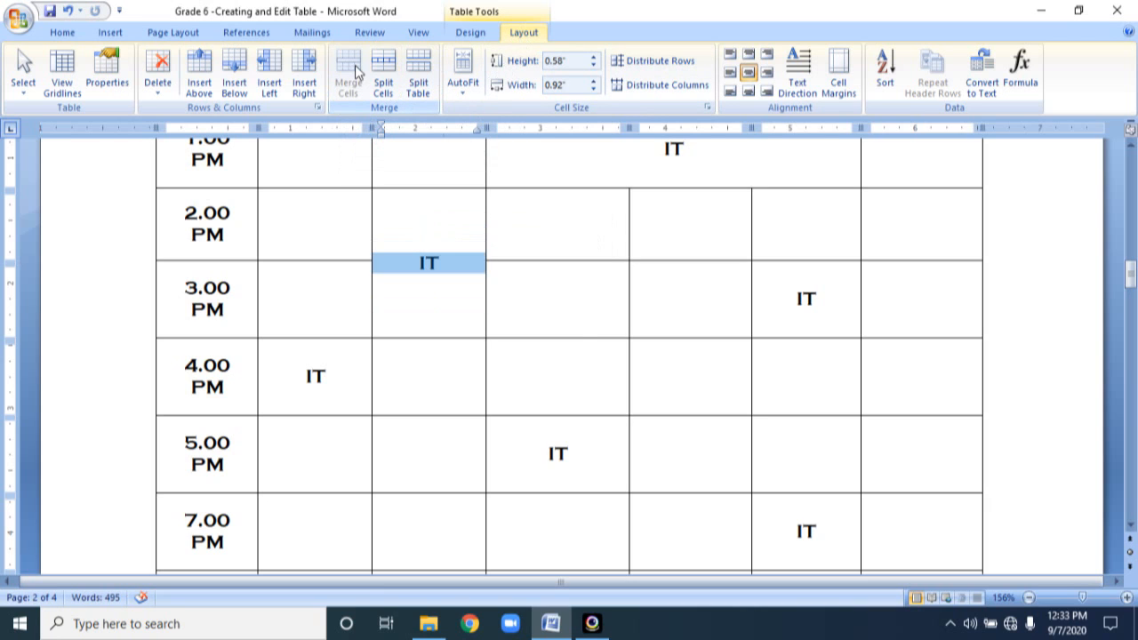
{"action": "left_click", "coordinate": [480, 288]}
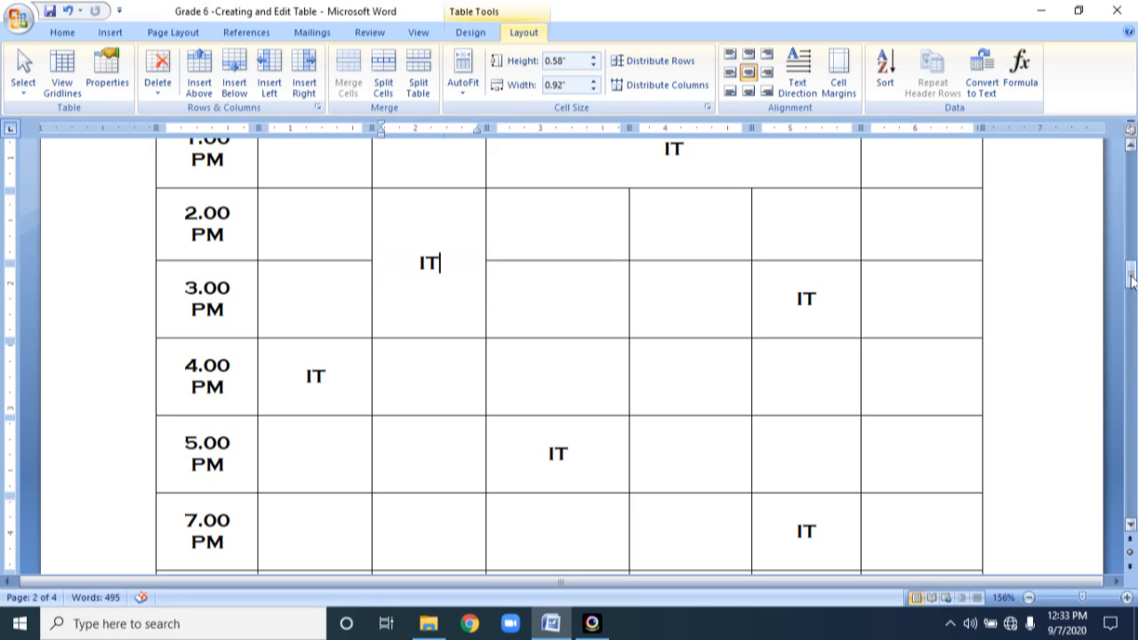
Step: Read the notes on splitting table cells, and split the merged 1.00 PM cell under Wednesday to Friday into 3 columns
{"action": "left_click_drag", "start_coordinate": [1131, 279], "coordinate": [1131, 342]}
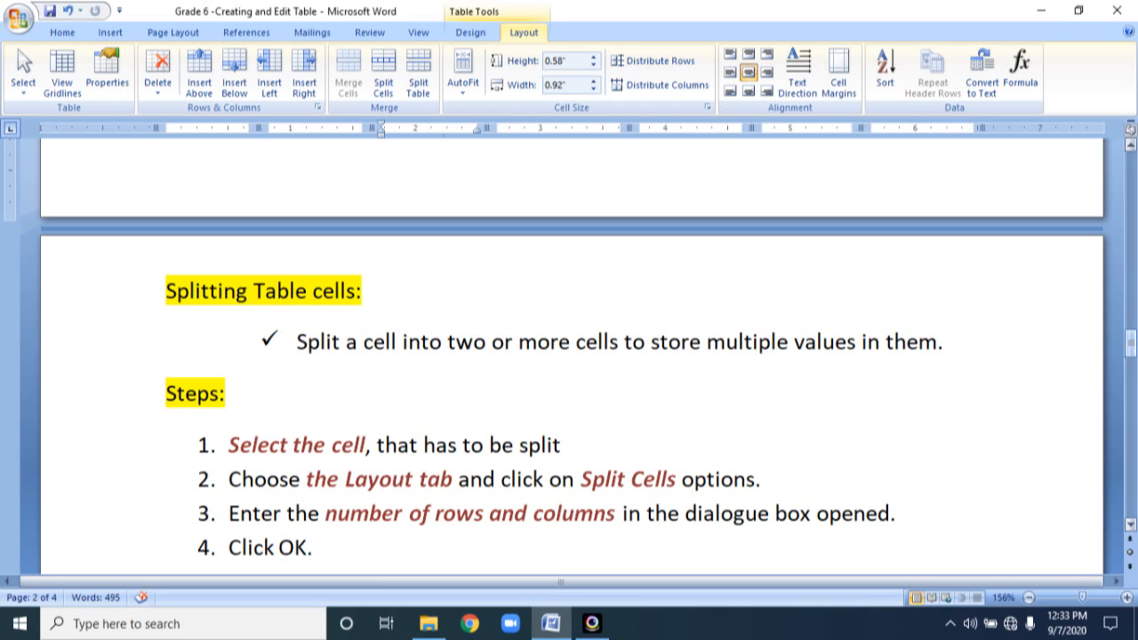
{"action": "left_click_drag", "start_coordinate": [1130, 342], "coordinate": [1131, 347]}
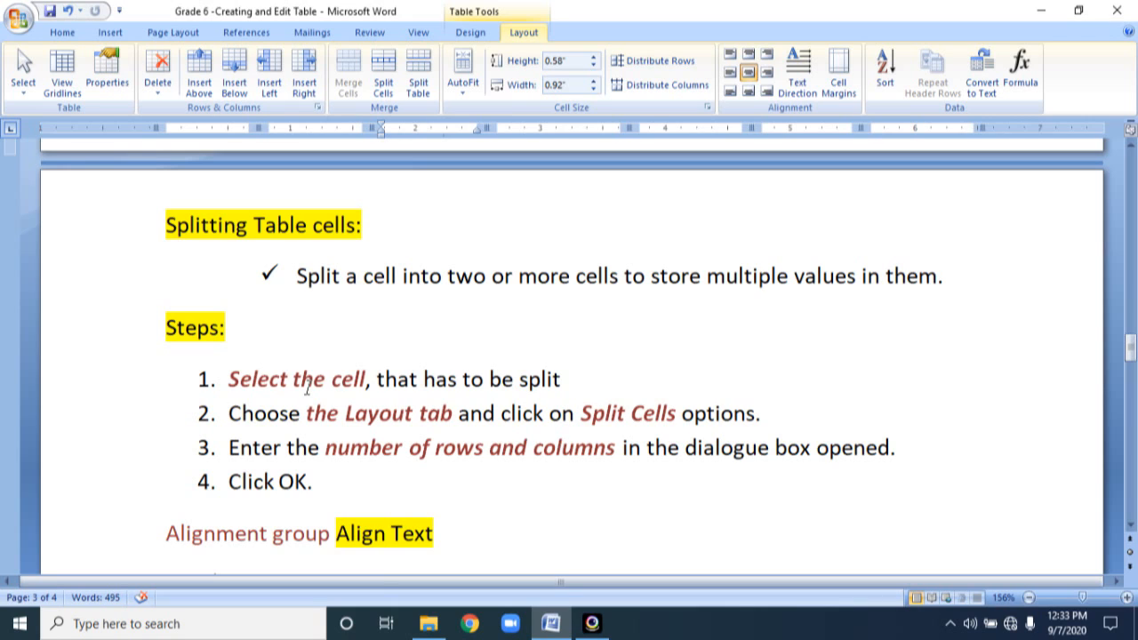
{"action": "left_click_drag", "start_coordinate": [1129, 349], "coordinate": [1129, 268]}
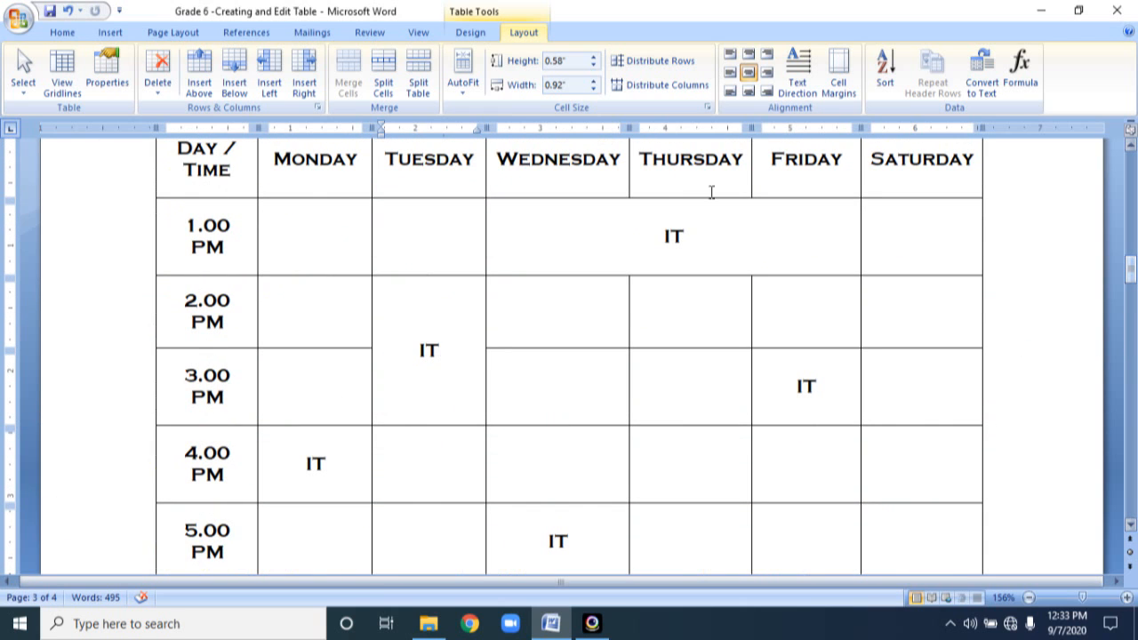
{"action": "left_click", "coordinate": [655, 219]}
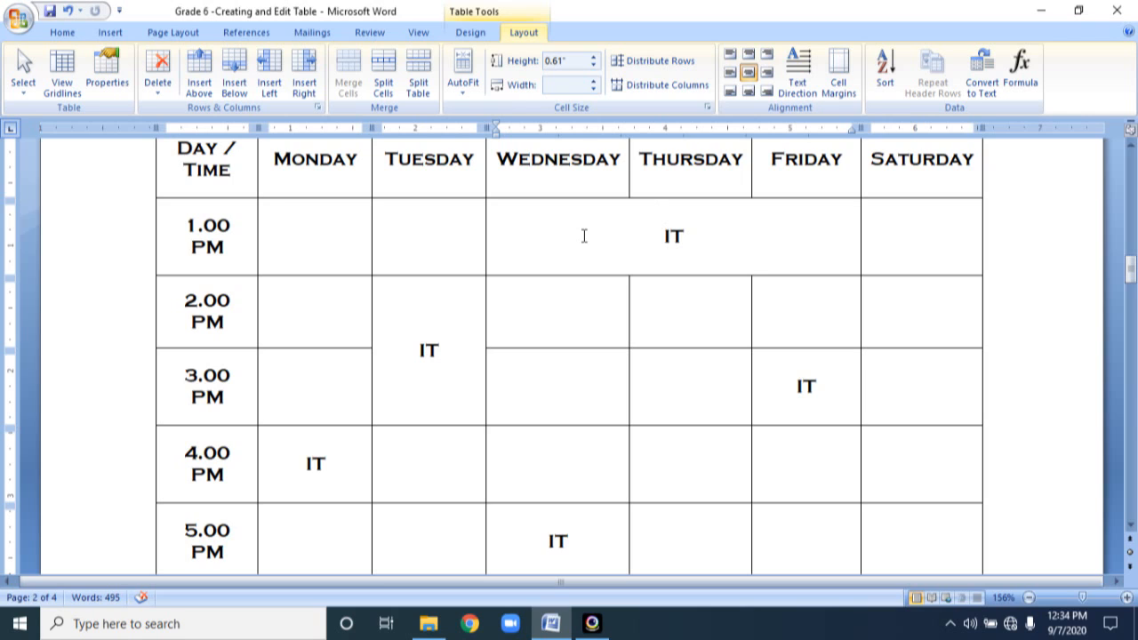
{"action": "left_click_drag", "start_coordinate": [584, 235], "coordinate": [720, 227]}
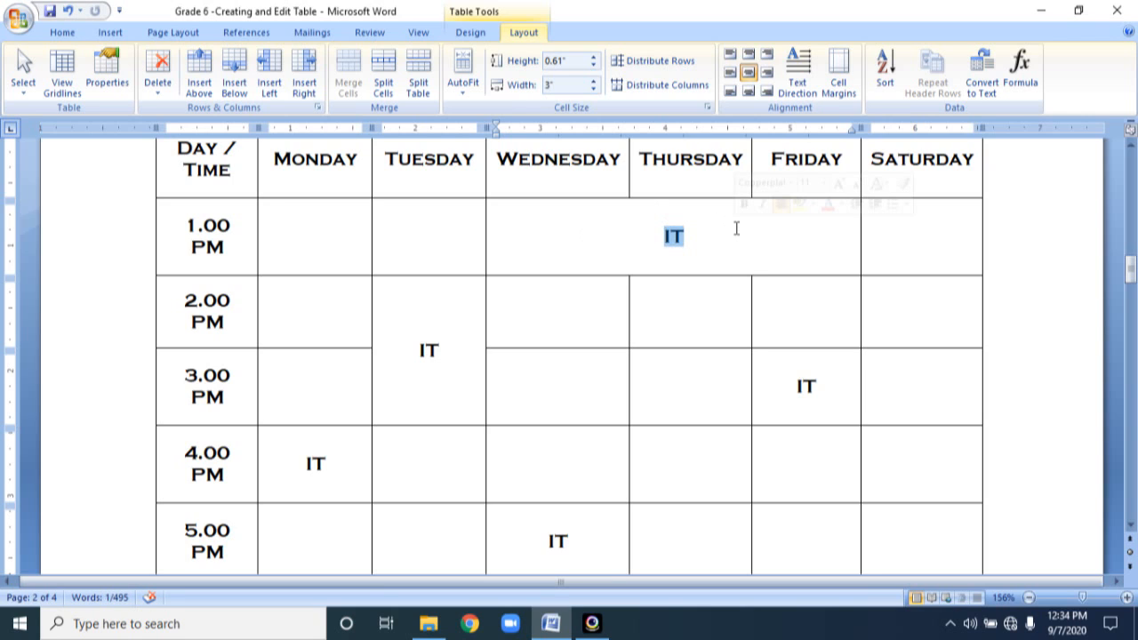
{"action": "left_click", "coordinate": [382, 69]}
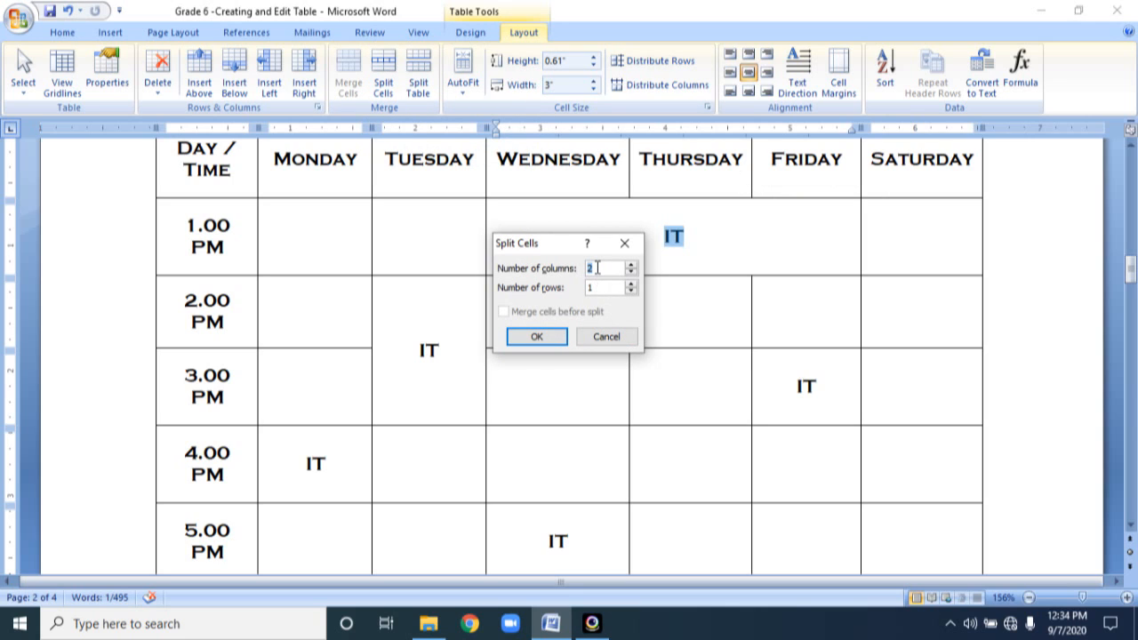
{"action": "type", "text": "3"}
{"action": "left_click", "coordinate": [537, 342]}
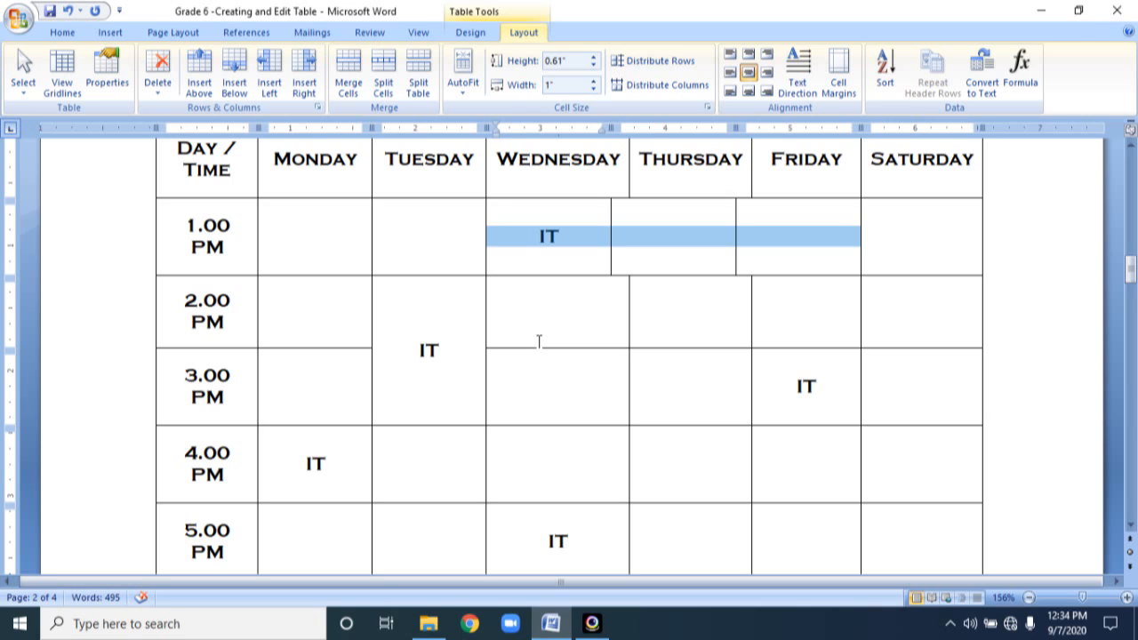
Step: Align the two dividing borders of the split 1.00 PM cells with the edges of the Thursday column
{"action": "left_click", "coordinate": [606, 250]}
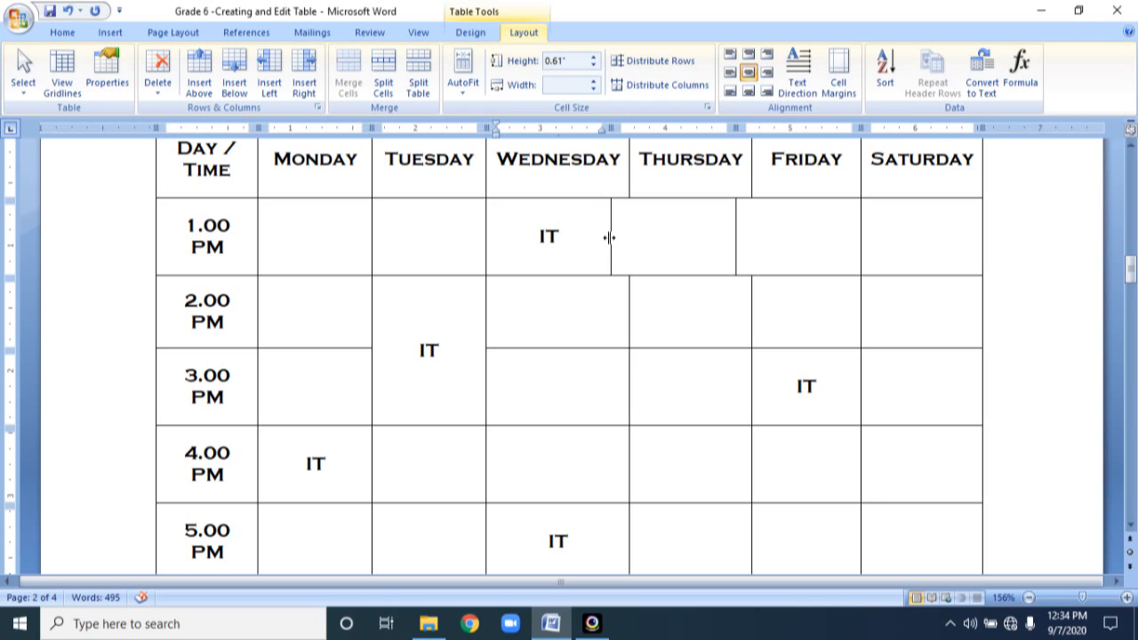
{"action": "left_click_drag", "start_coordinate": [609, 238], "coordinate": [628, 237]}
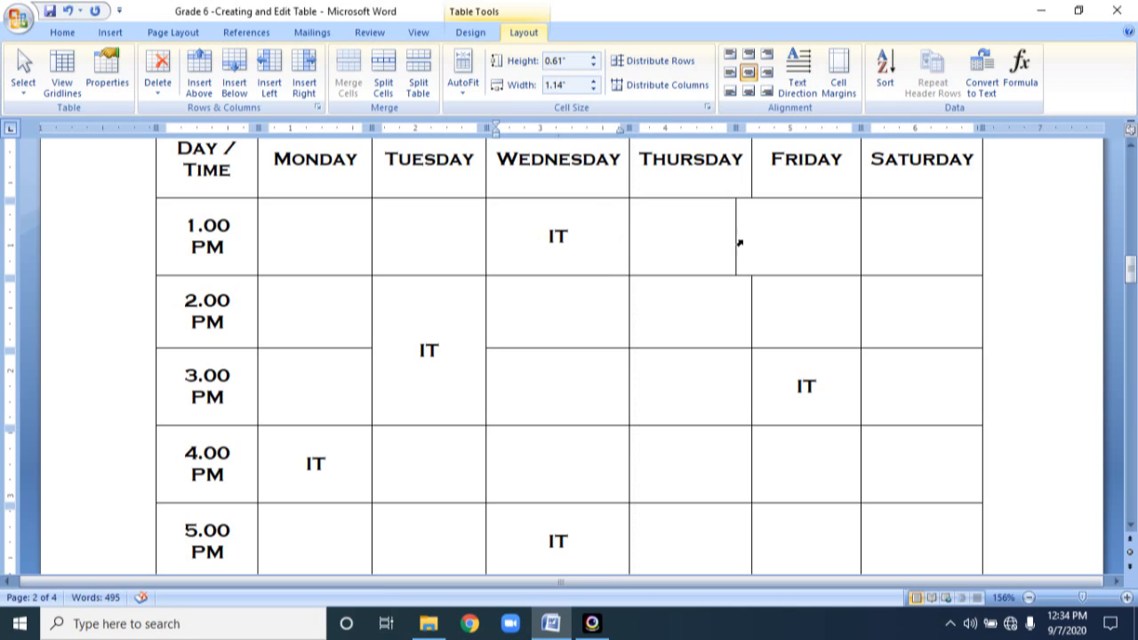
{"action": "left_click_drag", "start_coordinate": [734, 238], "coordinate": [751, 241]}
Step: Fill in the 1.00 PM row with "Eng" under Thursday and "mat" under Friday
{"action": "left_click", "coordinate": [691, 242]}
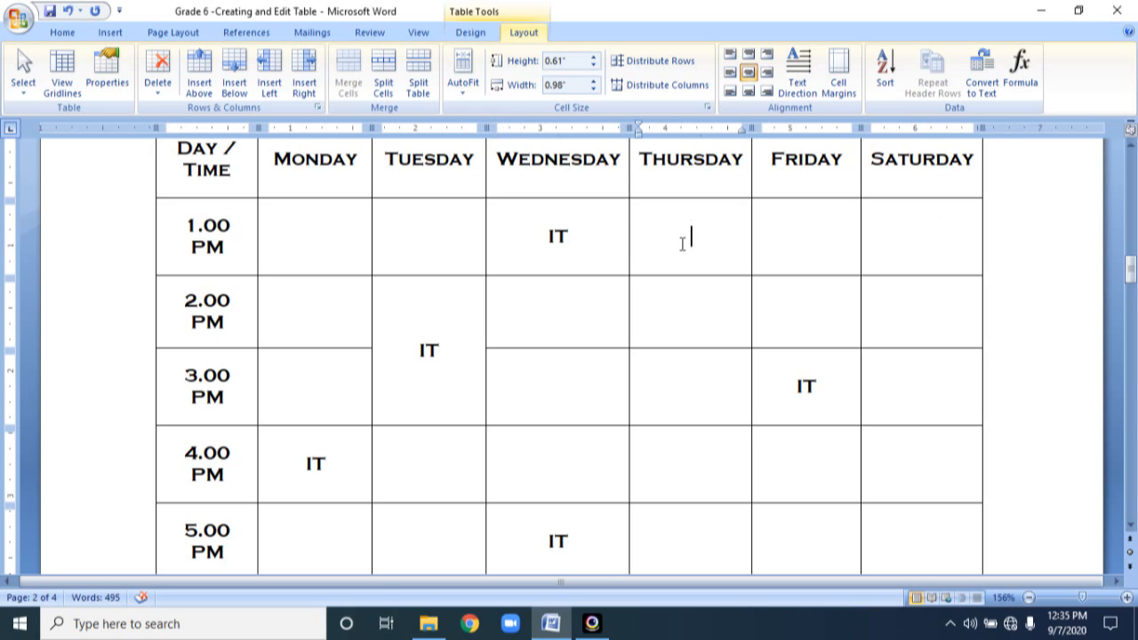
{"action": "type", "text": "Eng"}
{"action": "key", "text": "Tab"}
{"action": "type", "text": ",a"}
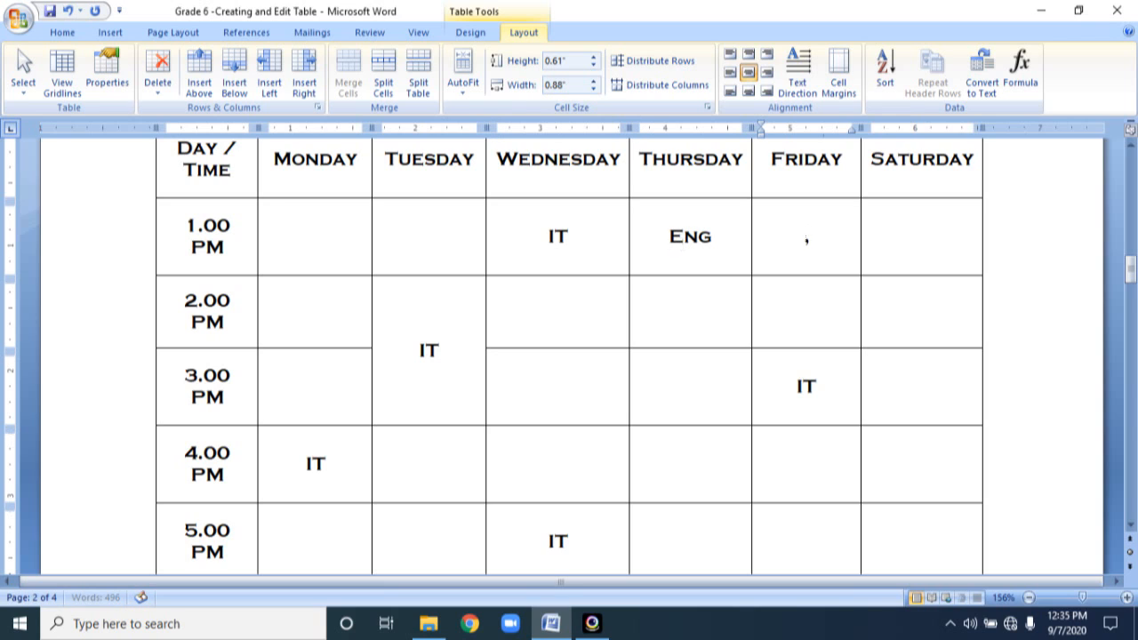
{"action": "key", "text": "BackSpace"}
{"action": "key", "text": "BackSpace"}
{"action": "type", "text": "mat"}
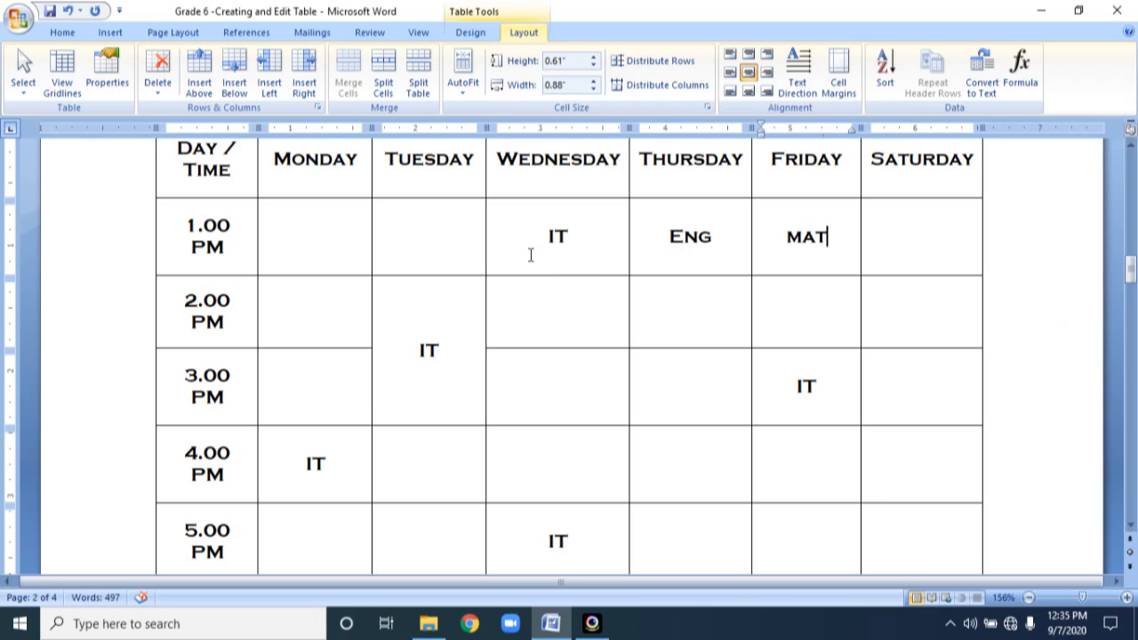
Step: Split Wednesday's 2.00 PM cell into 2 columns and 1 row
{"action": "left_click", "coordinate": [544, 305]}
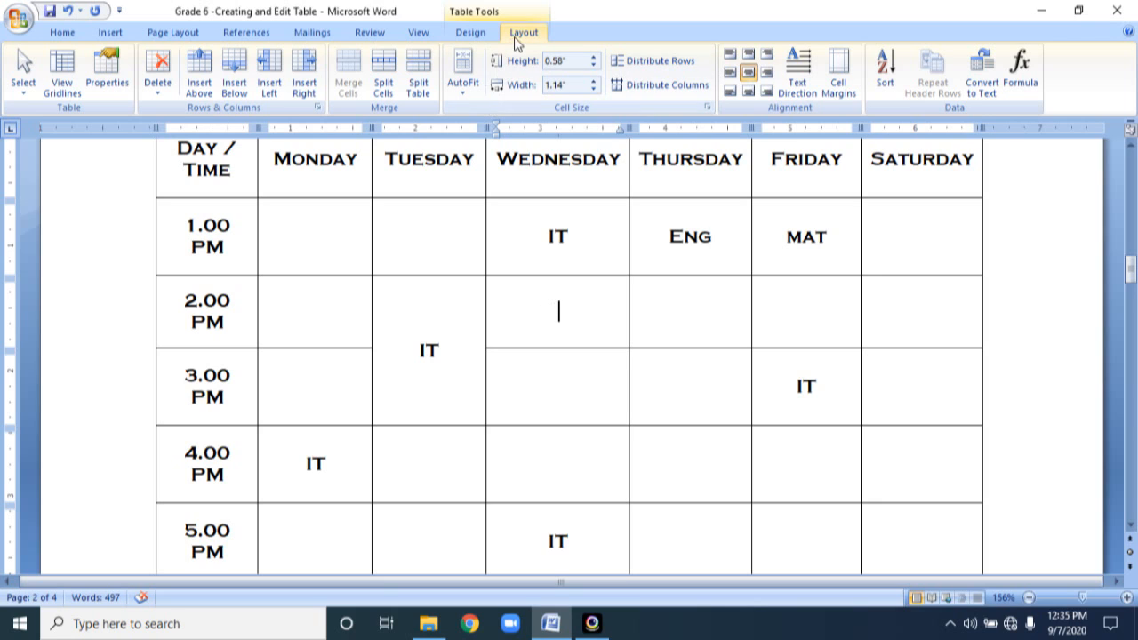
{"action": "left_click", "coordinate": [384, 87]}
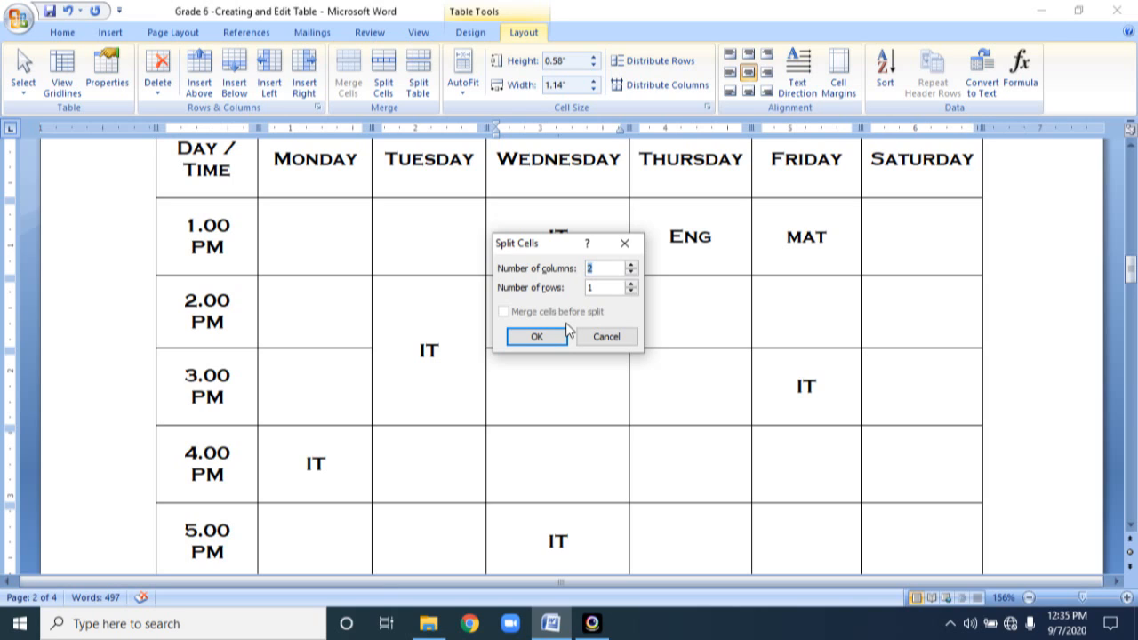
{"action": "left_click", "coordinate": [539, 336]}
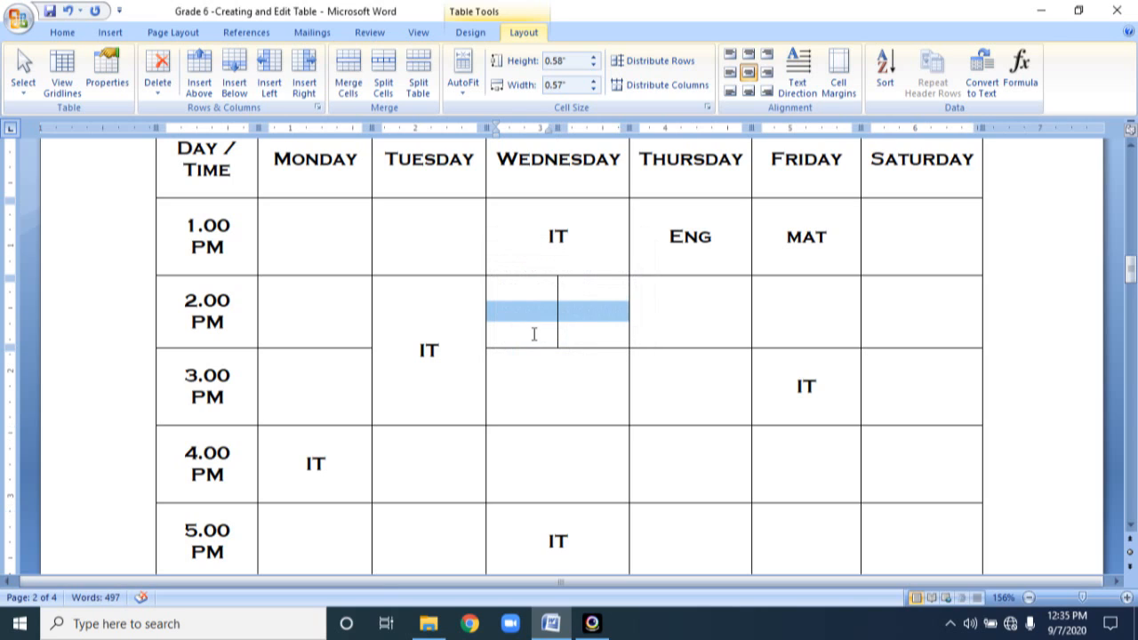
Step: Enter "It" in the first half and "mat" in the second half of Wednesday's split 2.00 PM cell
{"action": "left_click", "coordinate": [524, 318]}
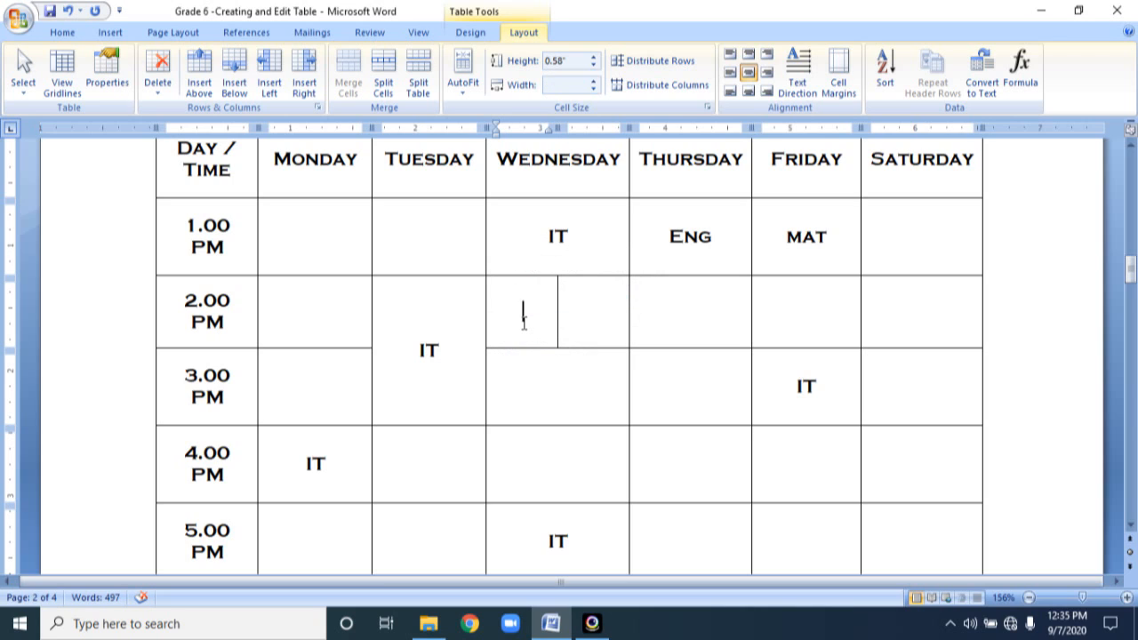
{"action": "type", "text": "It"}
{"action": "key", "text": "Tab"}
{"action": "type", "text": "Mat"}
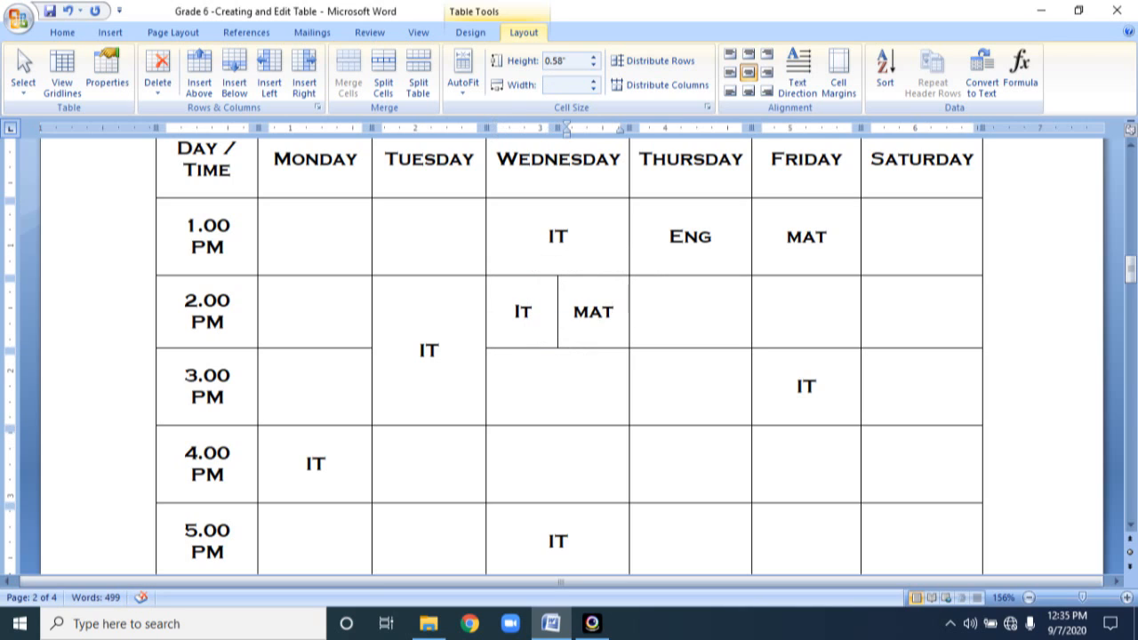
{"action": "left_click", "coordinate": [593, 374]}
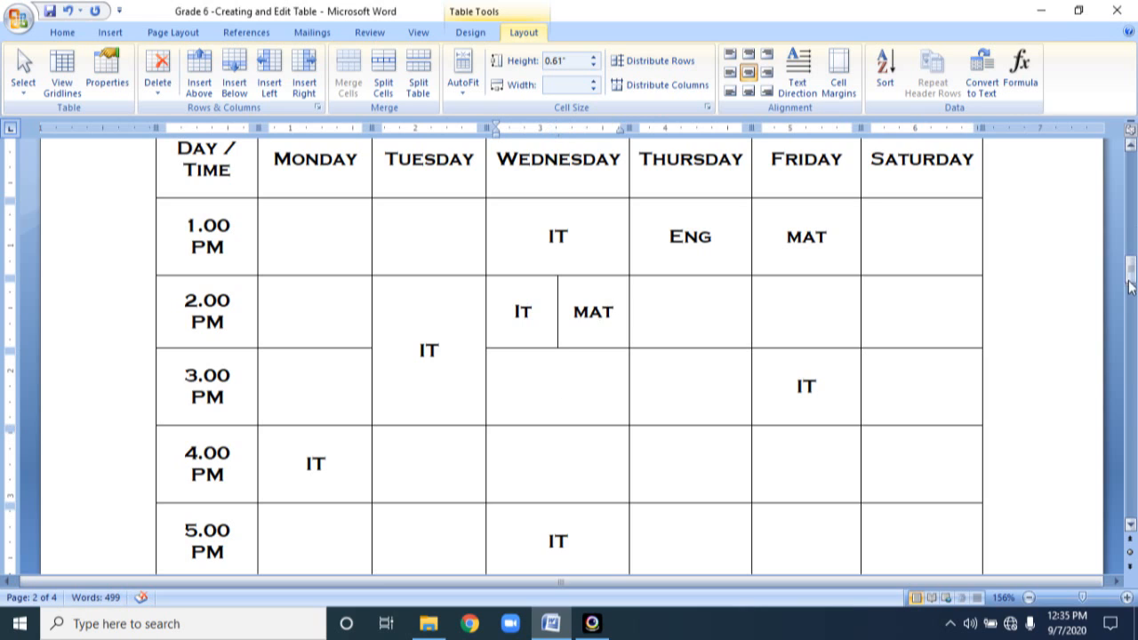
Step: Read the Align Text notes on the nine alignment options and place the cursor in Monday's 1.00 PM cell
{"action": "left_click_drag", "start_coordinate": [1132, 277], "coordinate": [1131, 278]}
{"action": "left_click_drag", "start_coordinate": [1131, 299], "coordinate": [1131, 373]}
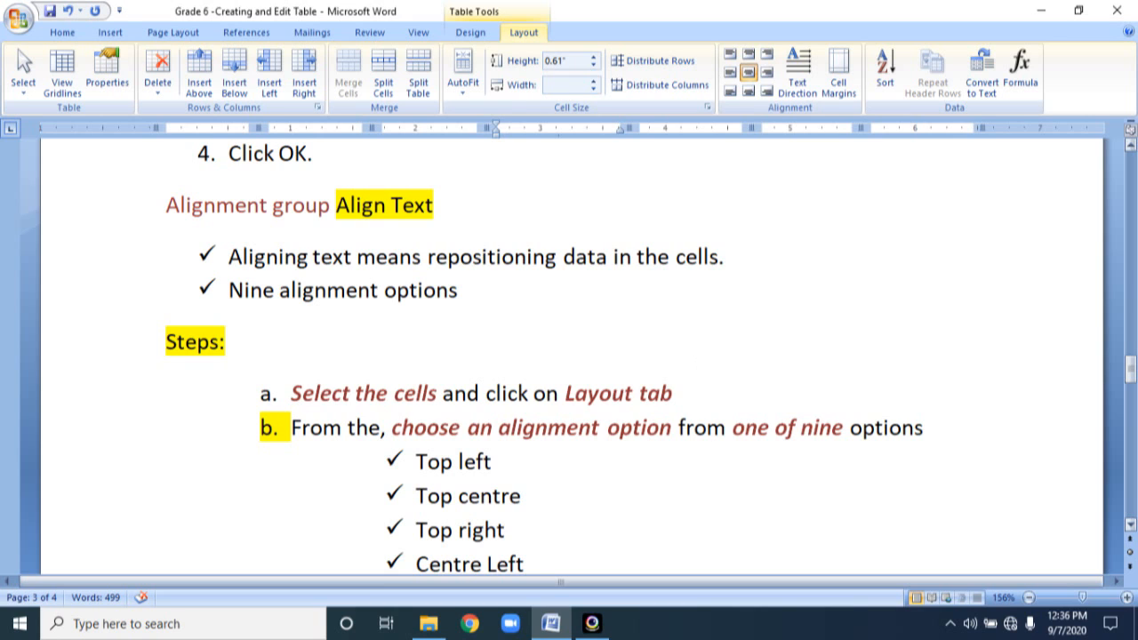
{"action": "left_click_drag", "start_coordinate": [1131, 371], "coordinate": [1130, 378]}
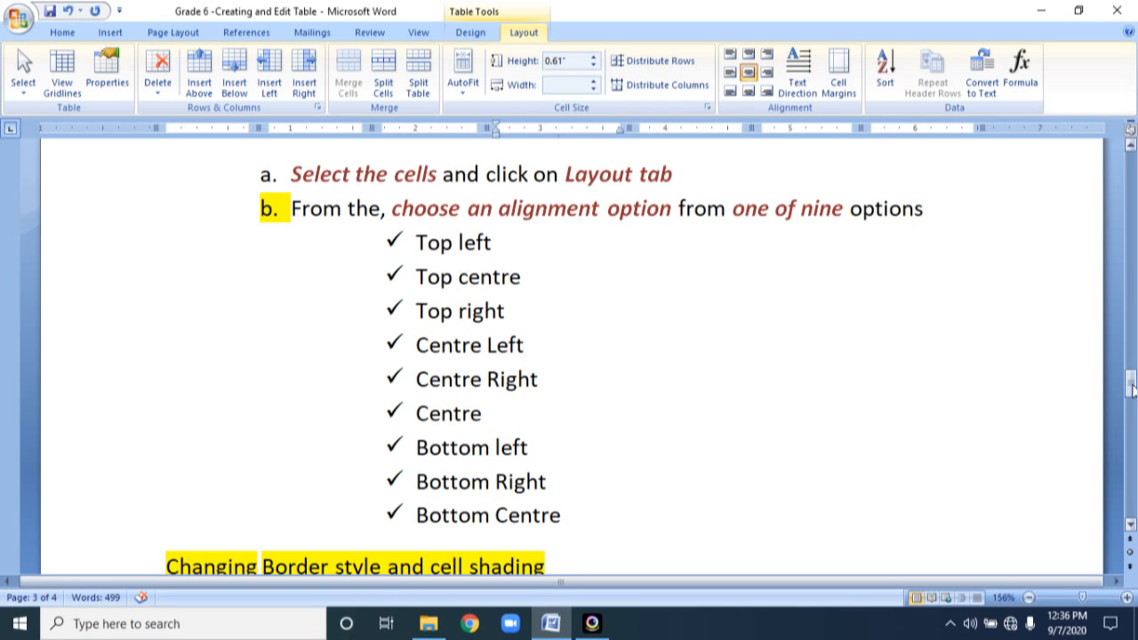
{"action": "left_click_drag", "start_coordinate": [1131, 384], "coordinate": [1130, 265]}
{"action": "left_click", "coordinate": [315, 339]}
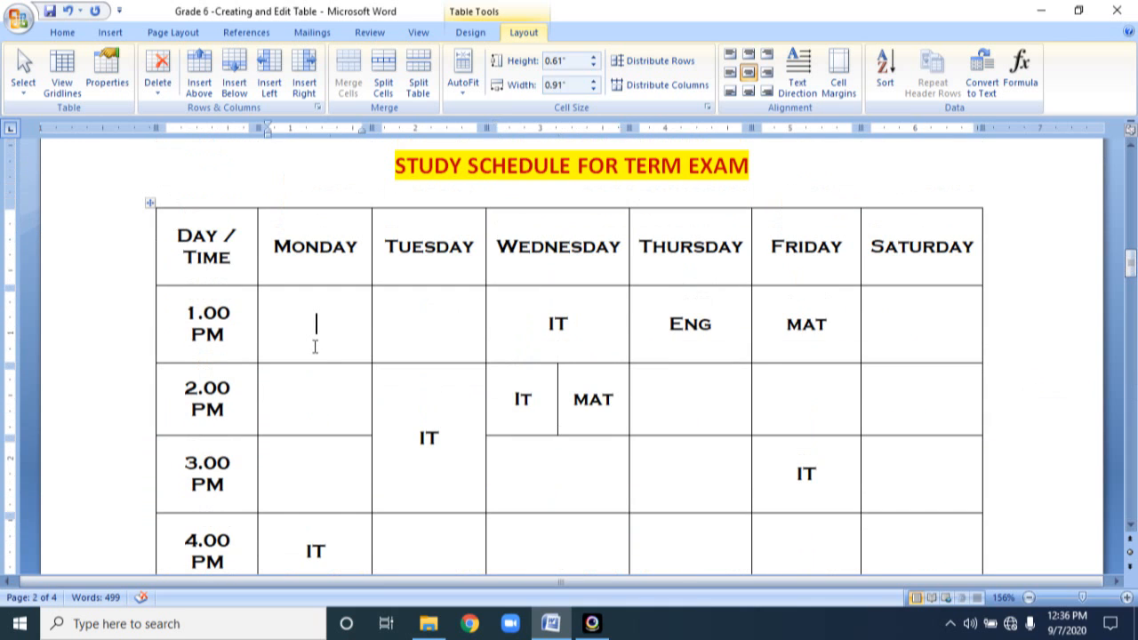
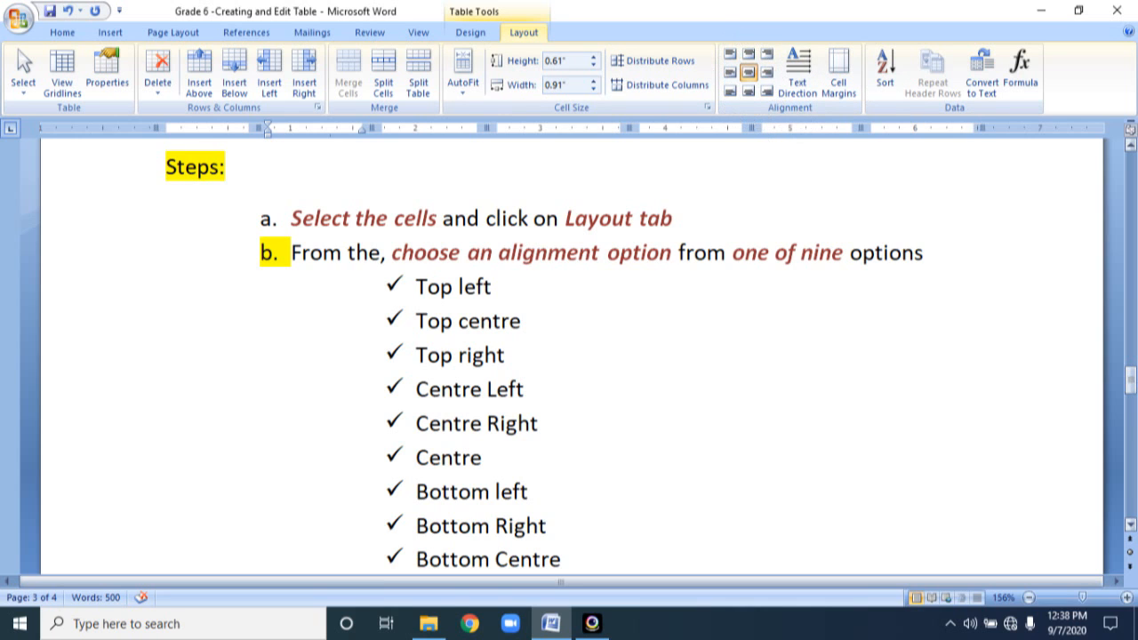
Step: Read the notes' steps for changing border style and cell shading, and return to the study schedule table
{"action": "left_click_drag", "start_coordinate": [1132, 376], "coordinate": [1131, 406]}
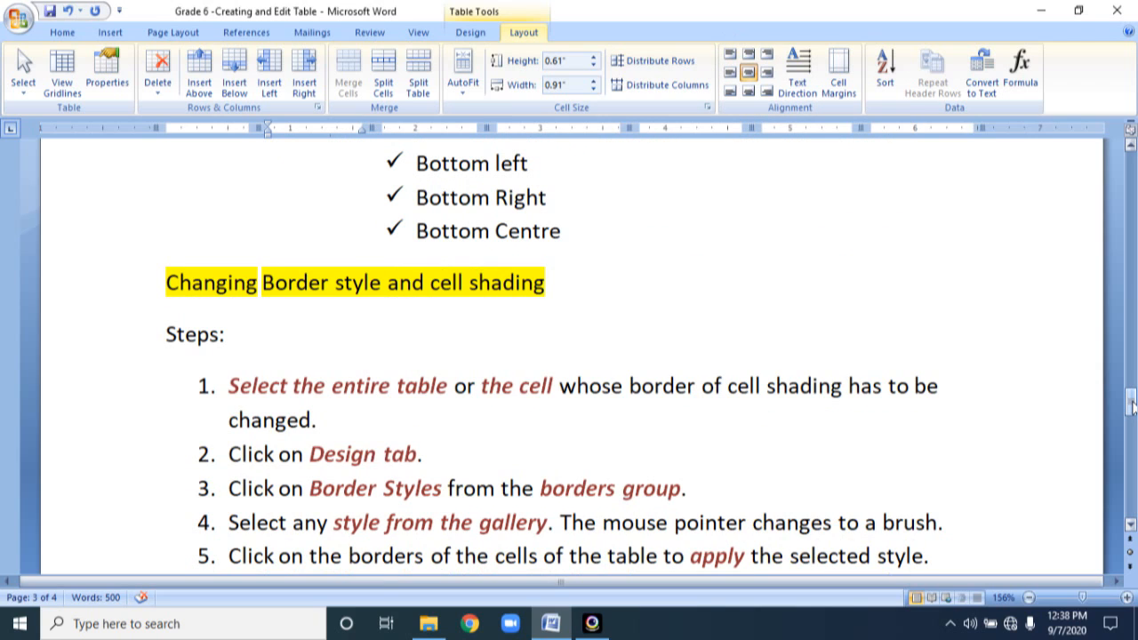
{"action": "left_click_drag", "start_coordinate": [1133, 406], "coordinate": [1132, 410]}
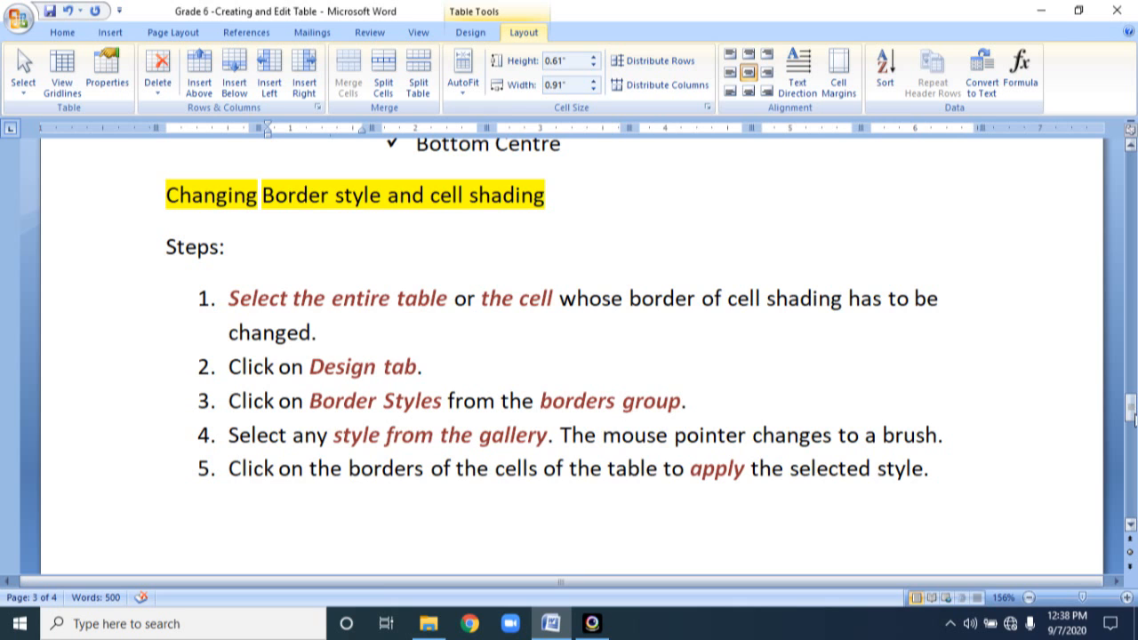
{"action": "left_click_drag", "start_coordinate": [1132, 414], "coordinate": [1132, 260]}
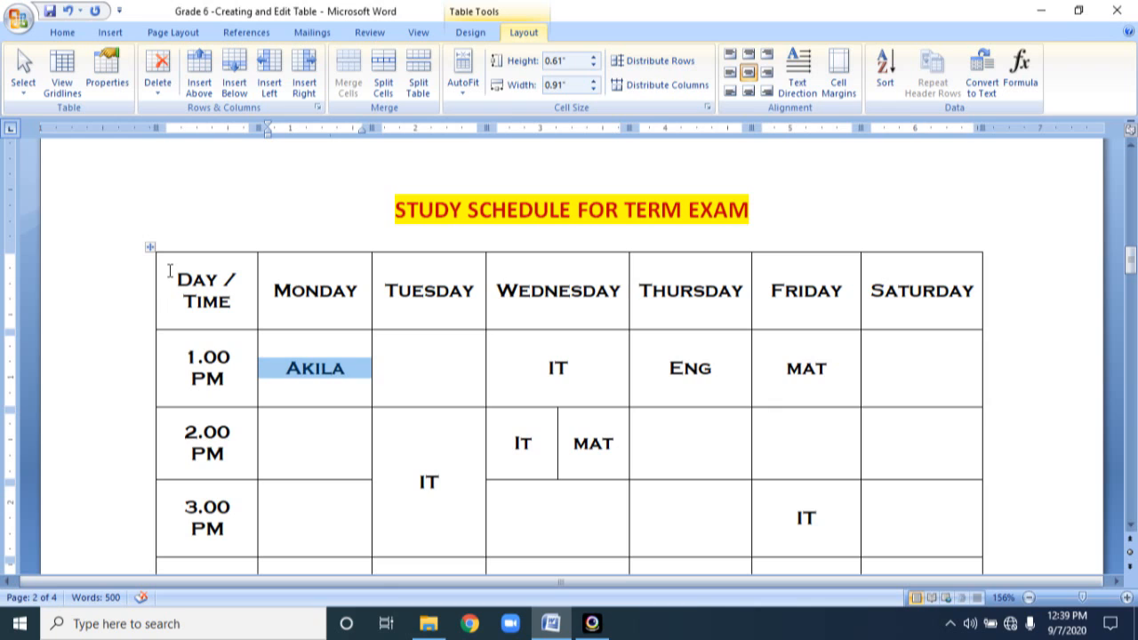
Step: Select the entire study schedule table and browse the built-in table styles
{"action": "left_click", "coordinate": [150, 248]}
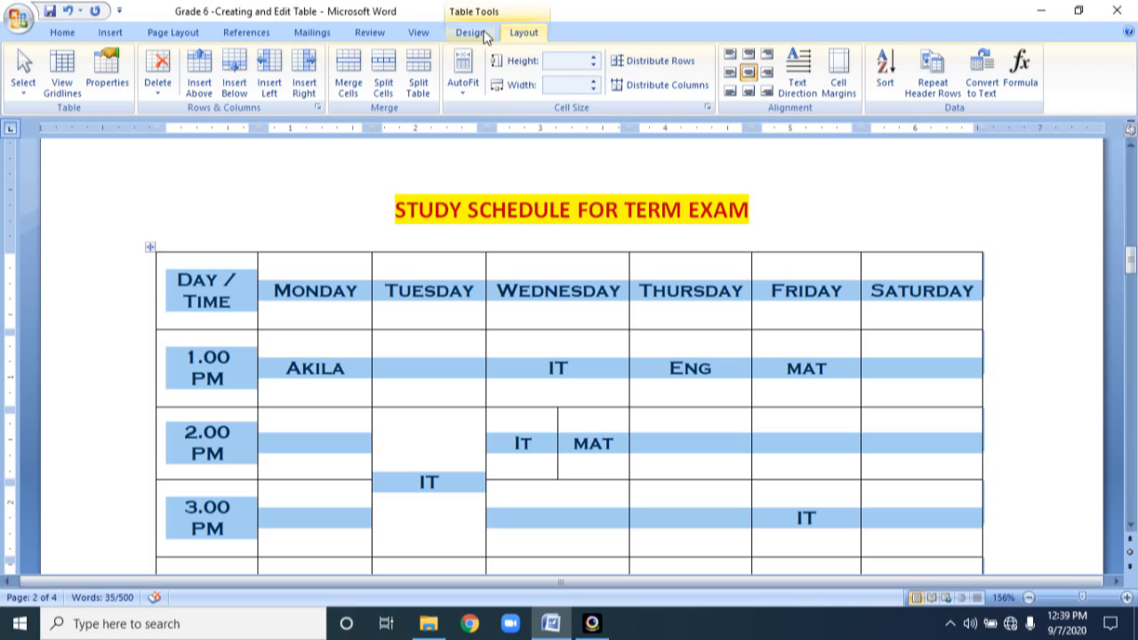
{"action": "left_click", "coordinate": [480, 34]}
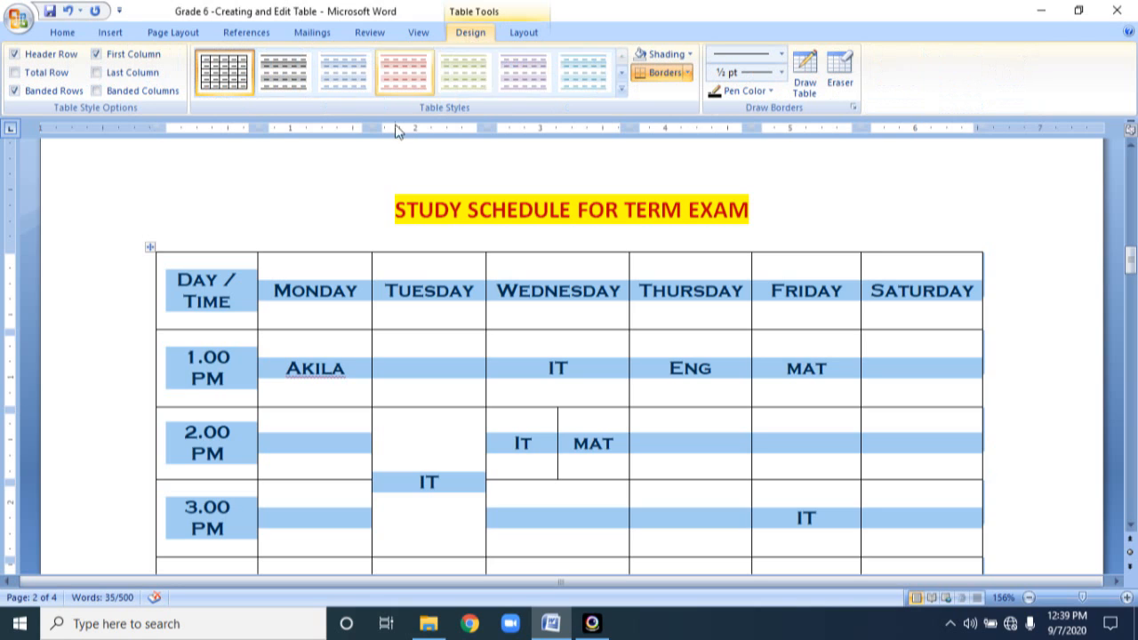
{"action": "left_click", "coordinate": [620, 91]}
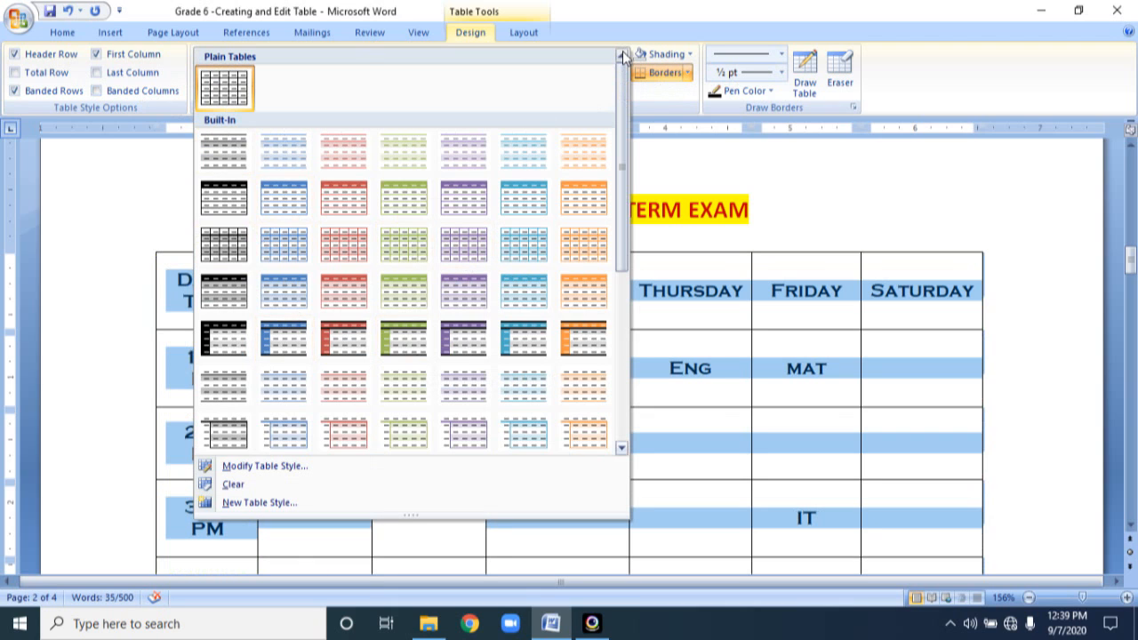
{"action": "left_click", "coordinate": [467, 37]}
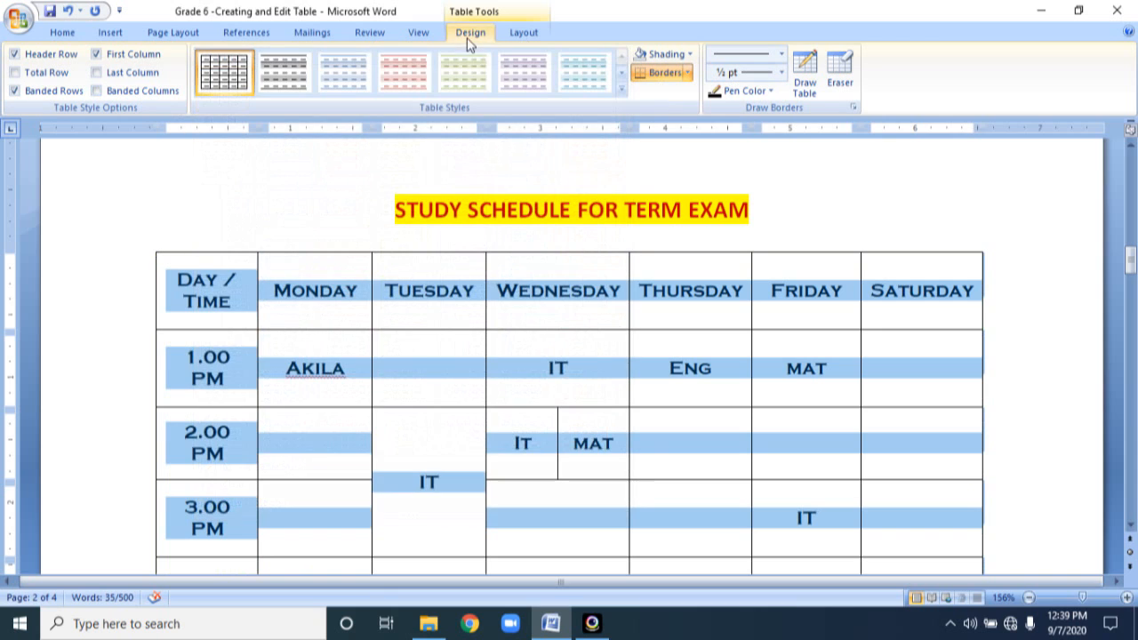
Step: Choose a double-line style with a width of 2 ¼ pt for all borders of the selected table
{"action": "left_click", "coordinate": [688, 73]}
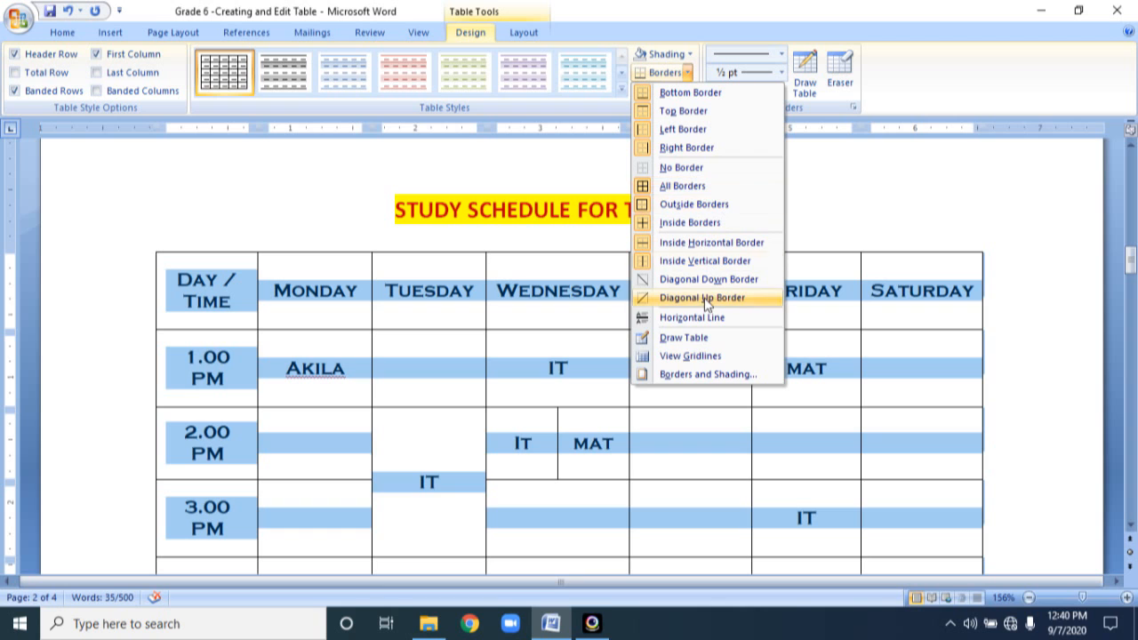
{"action": "left_click", "coordinate": [716, 375]}
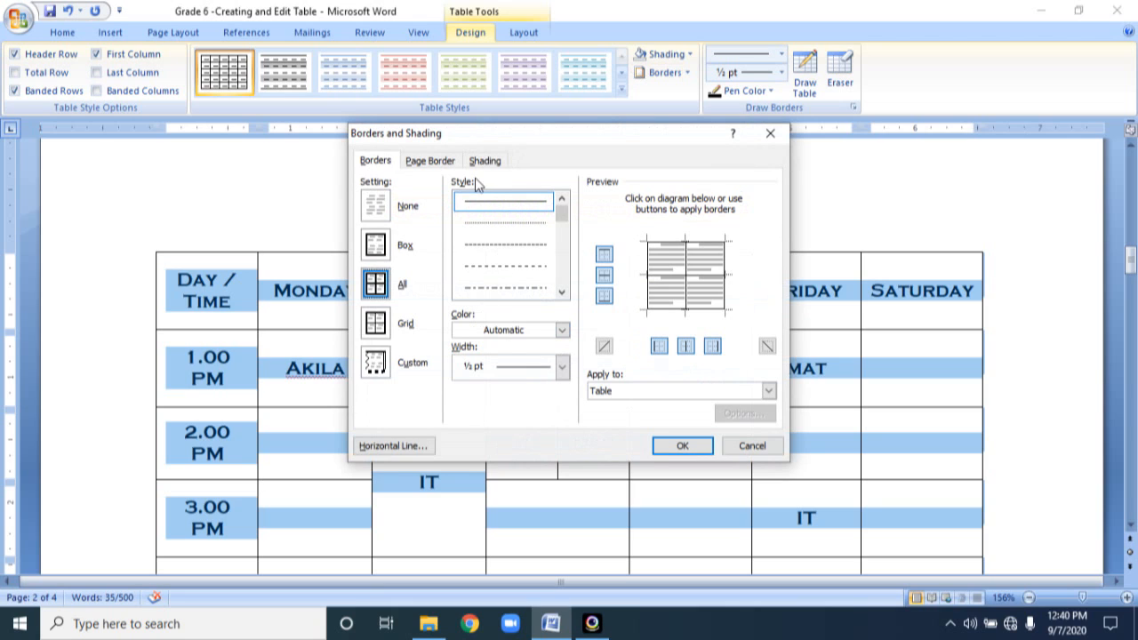
{"action": "left_click", "coordinate": [561, 293]}
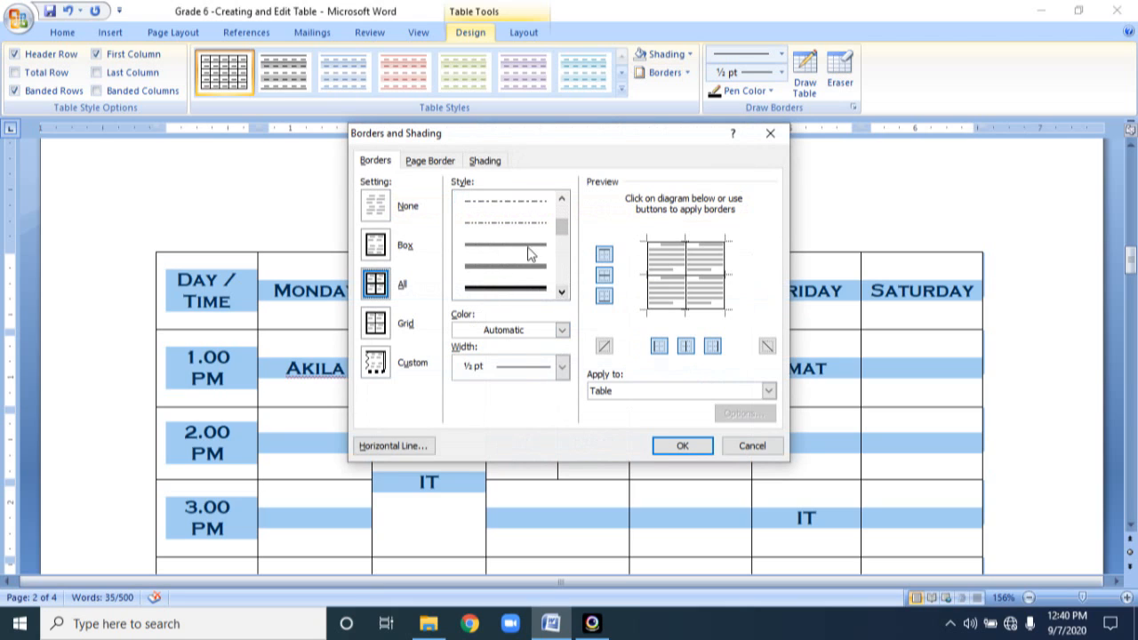
{"action": "left_click", "coordinate": [519, 245]}
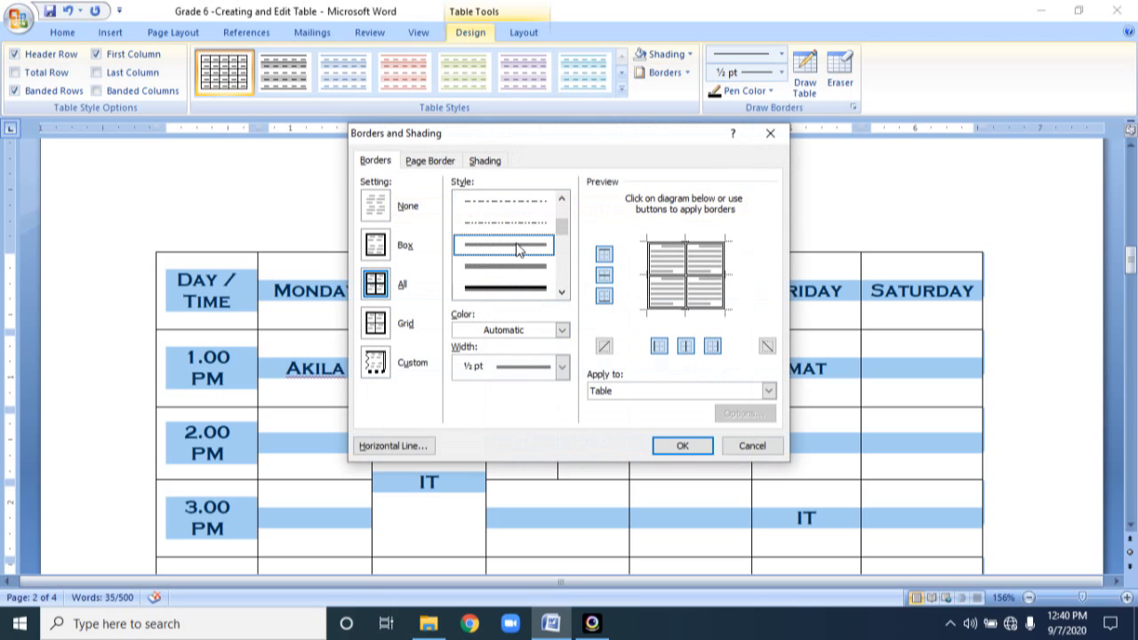
{"action": "left_click", "coordinate": [561, 368]}
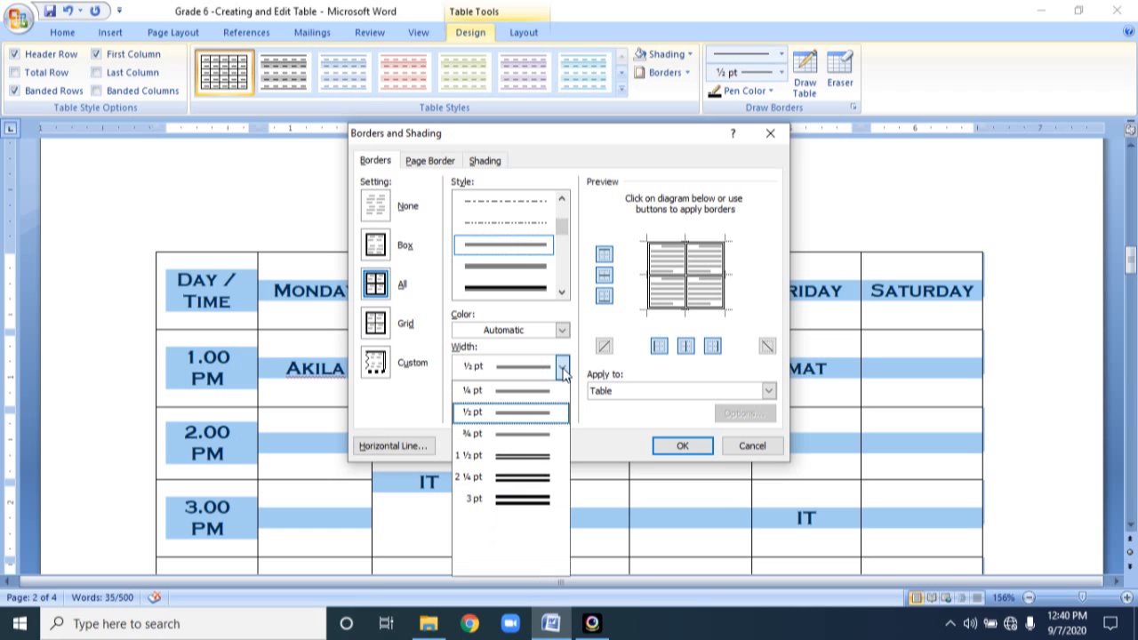
{"action": "left_click", "coordinate": [520, 455]}
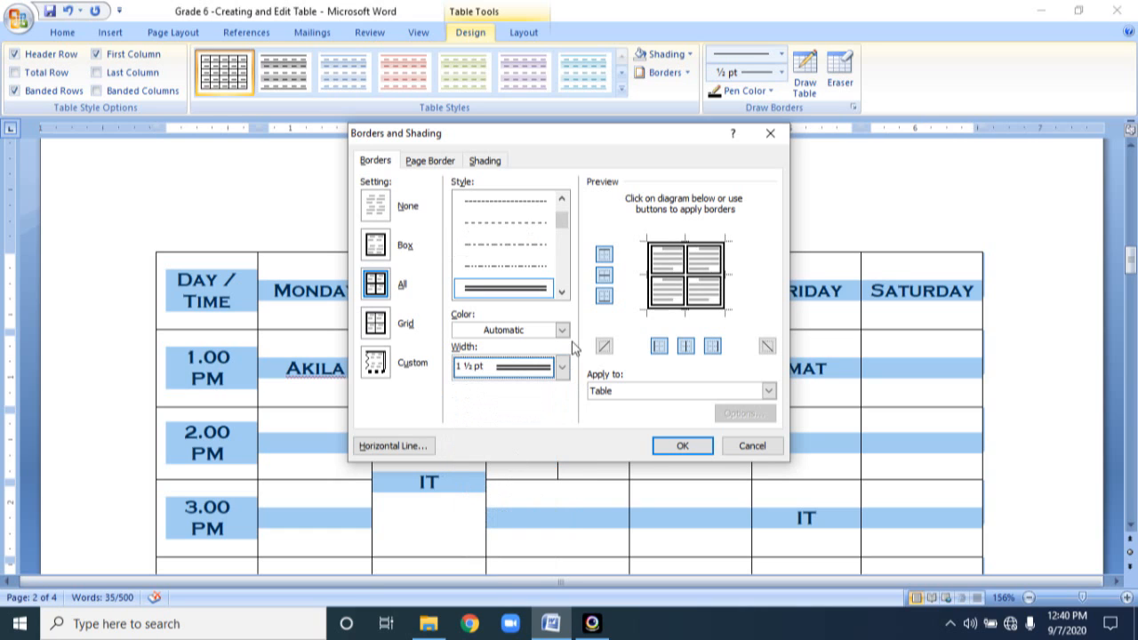
{"action": "left_click", "coordinate": [563, 368]}
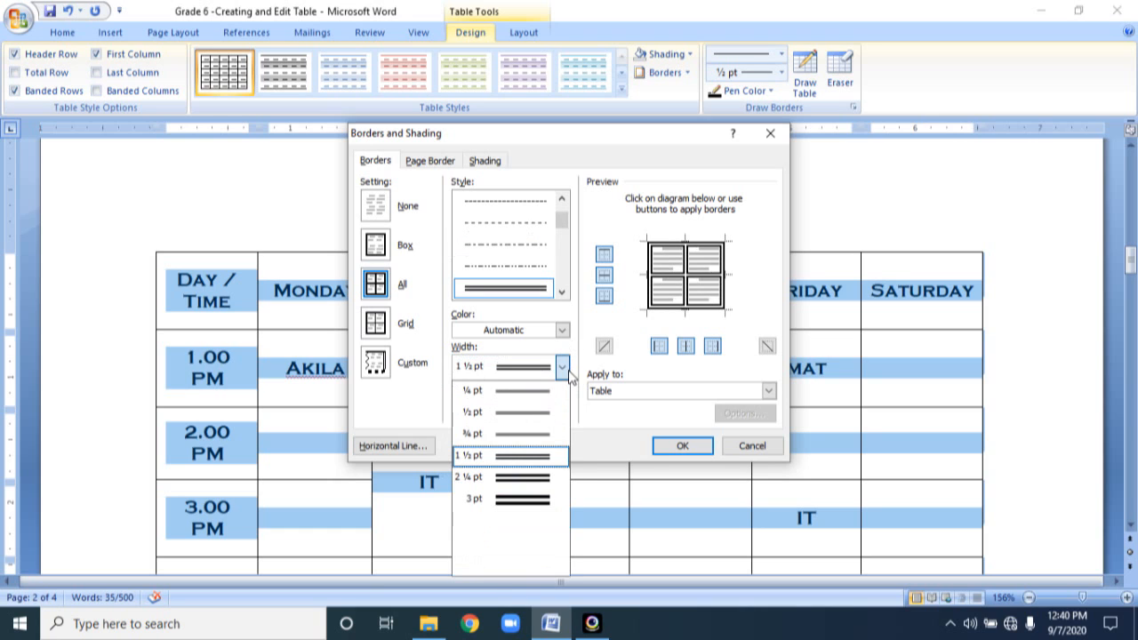
{"action": "left_click", "coordinate": [529, 478]}
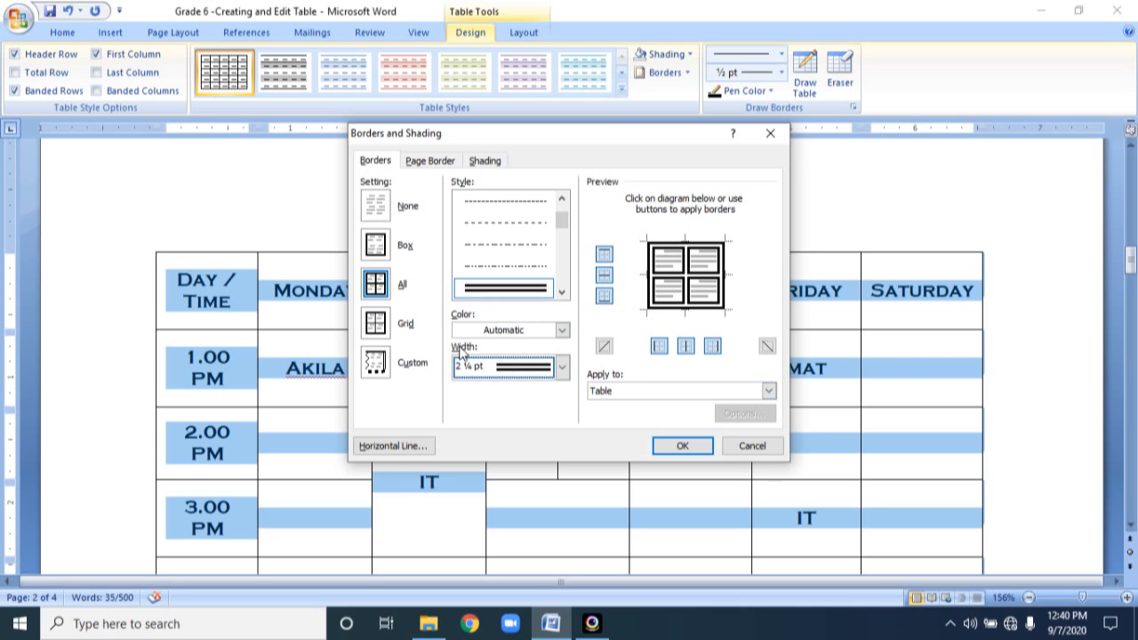
Step: Check the page border and shading fill options, and apply the chosen border settings to the table
{"action": "left_click", "coordinate": [425, 161]}
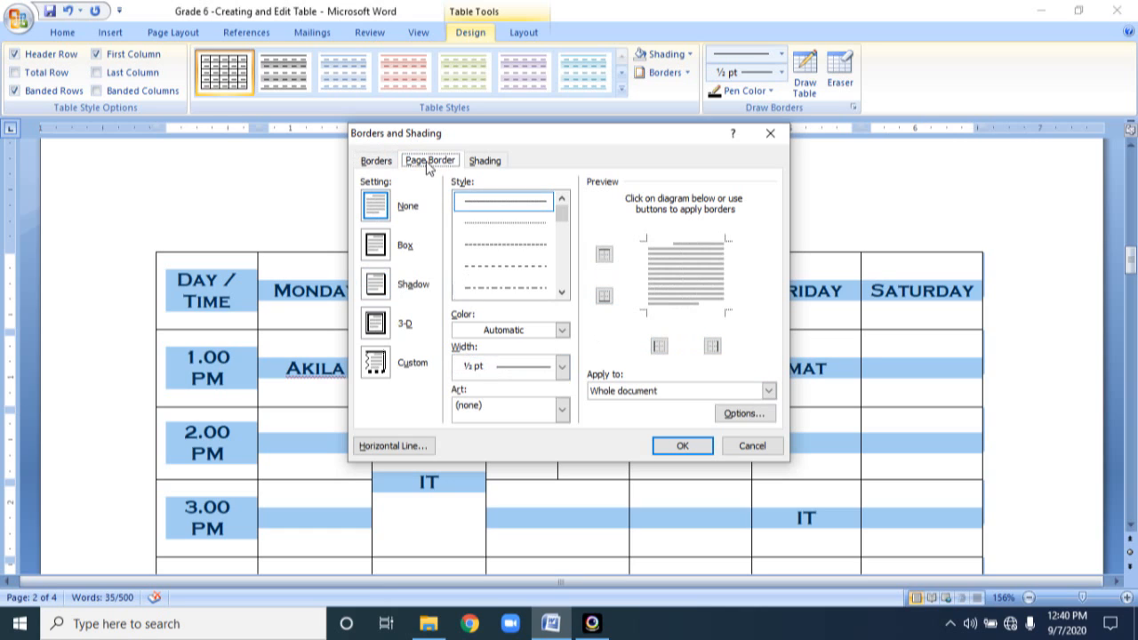
{"action": "left_click", "coordinate": [484, 161]}
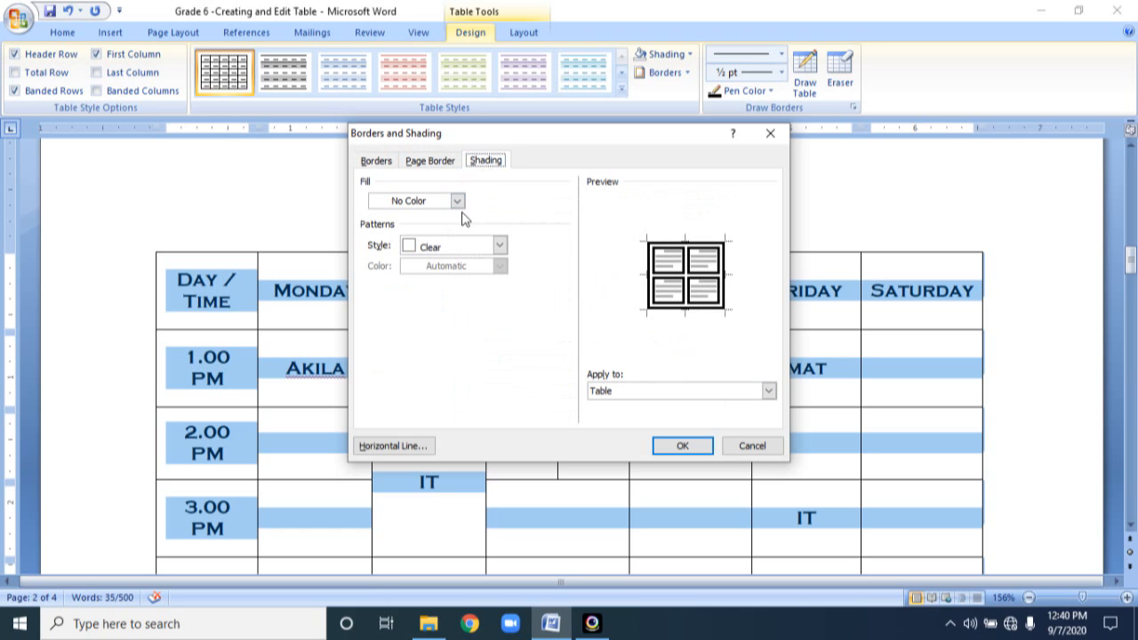
{"action": "left_click", "coordinate": [457, 201]}
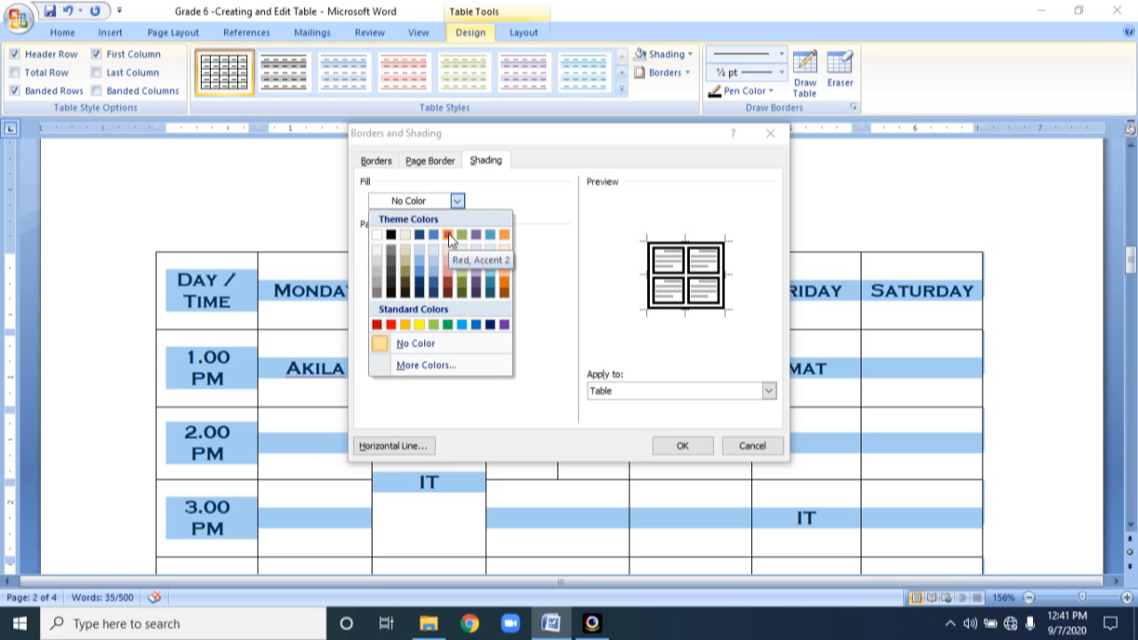
{"action": "left_click", "coordinate": [458, 200]}
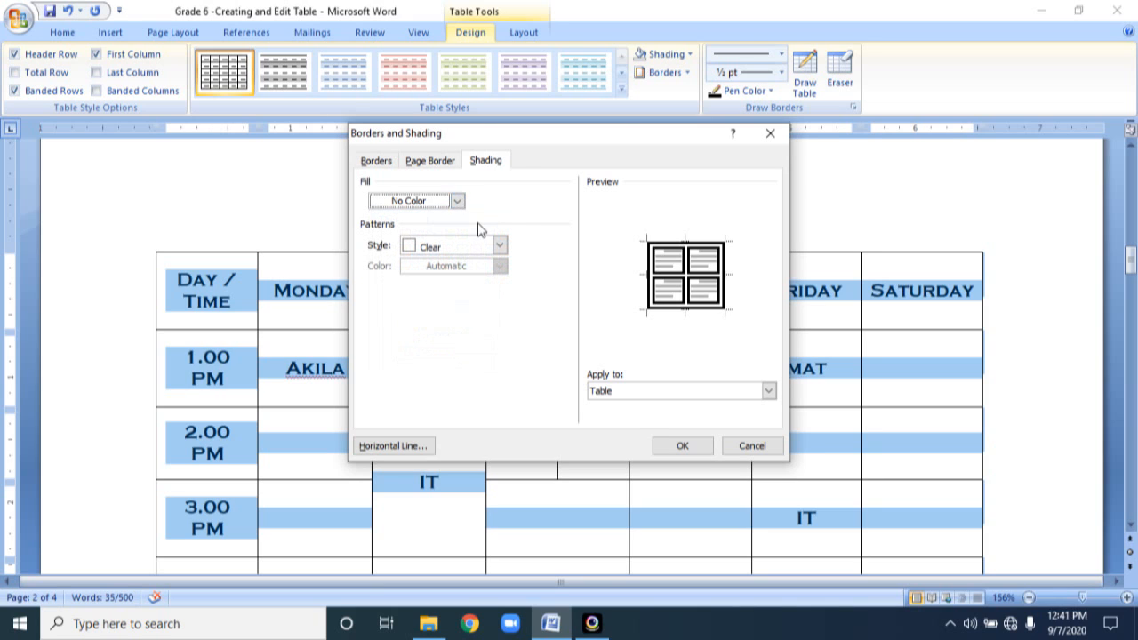
{"action": "left_click", "coordinate": [657, 447]}
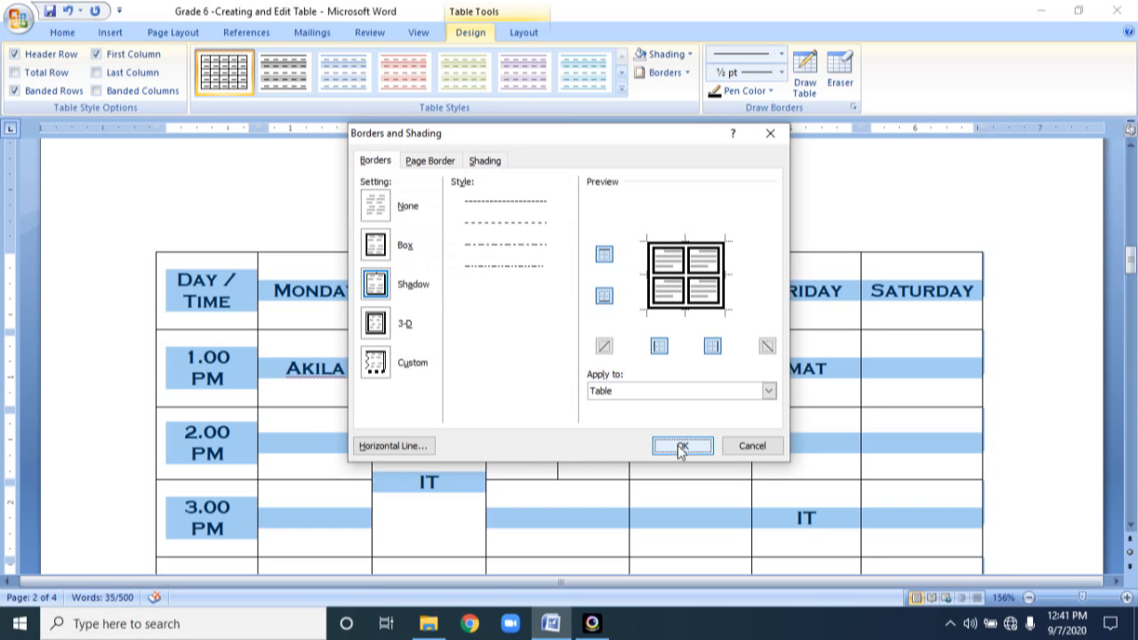
{"action": "left_click", "coordinate": [1025, 394]}
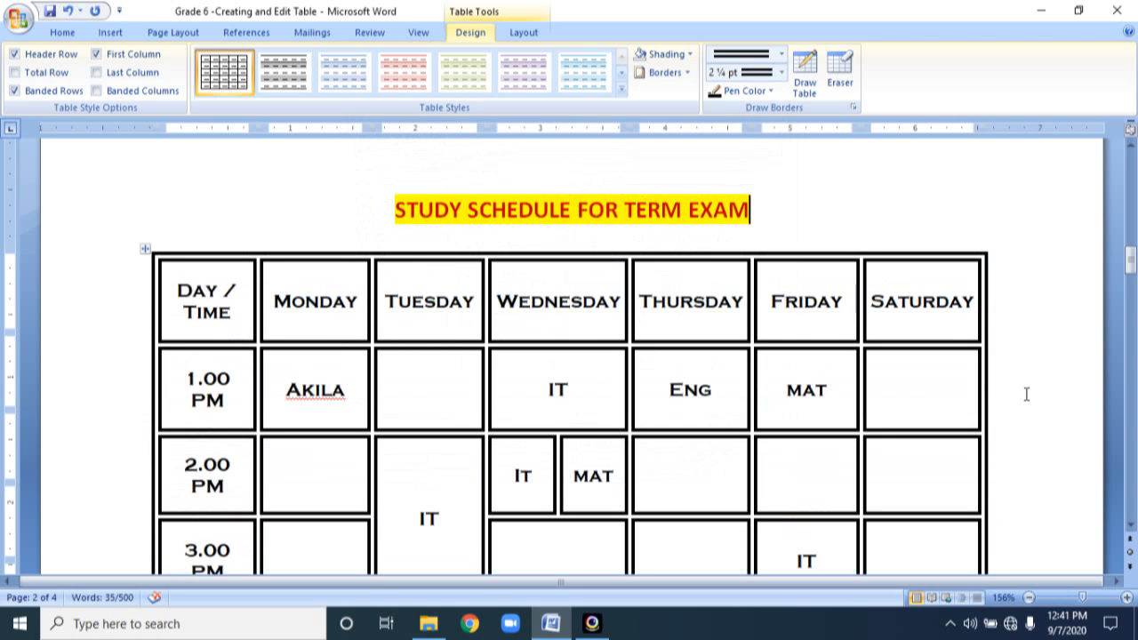
Step: Try giving the header row cells, from Day / Time to Saturday, a single solid border 2 ¼ pt wide
{"action": "mouse_move", "coordinate": [1131, 262]}
{"action": "left_mouse_down"}
{"action": "mouse_move", "coordinate": [1130, 285]}
{"action": "mouse_move", "coordinate": [1133, 267]}
{"action": "left_mouse_up"}
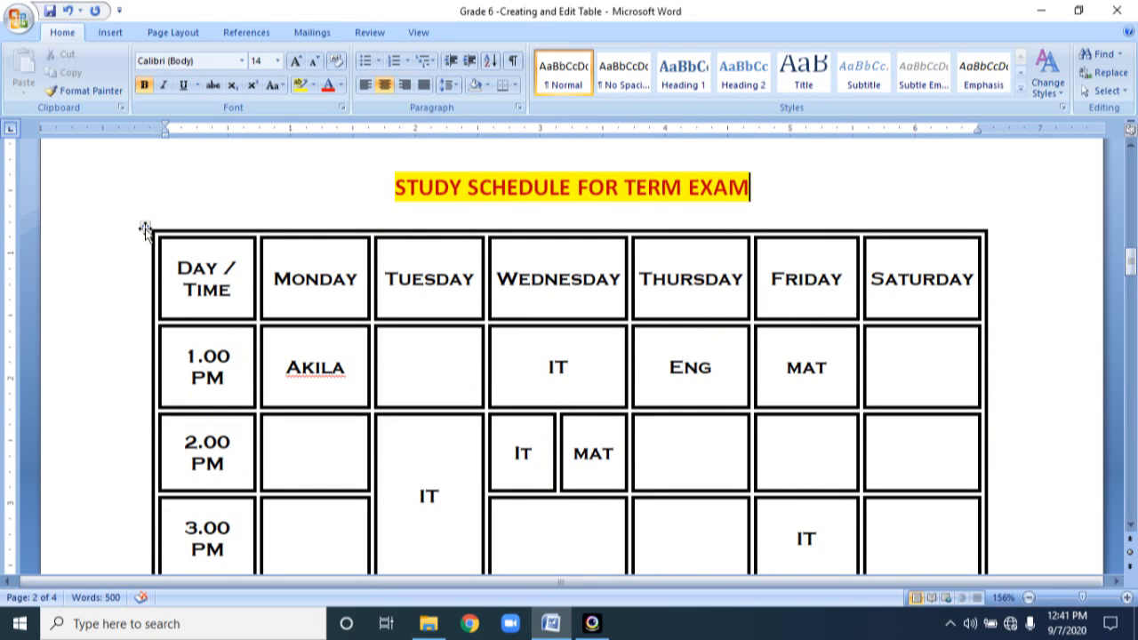
{"action": "left_click", "coordinate": [386, 277]}
{"action": "left_click_drag", "start_coordinate": [386, 278], "coordinate": [467, 280]}
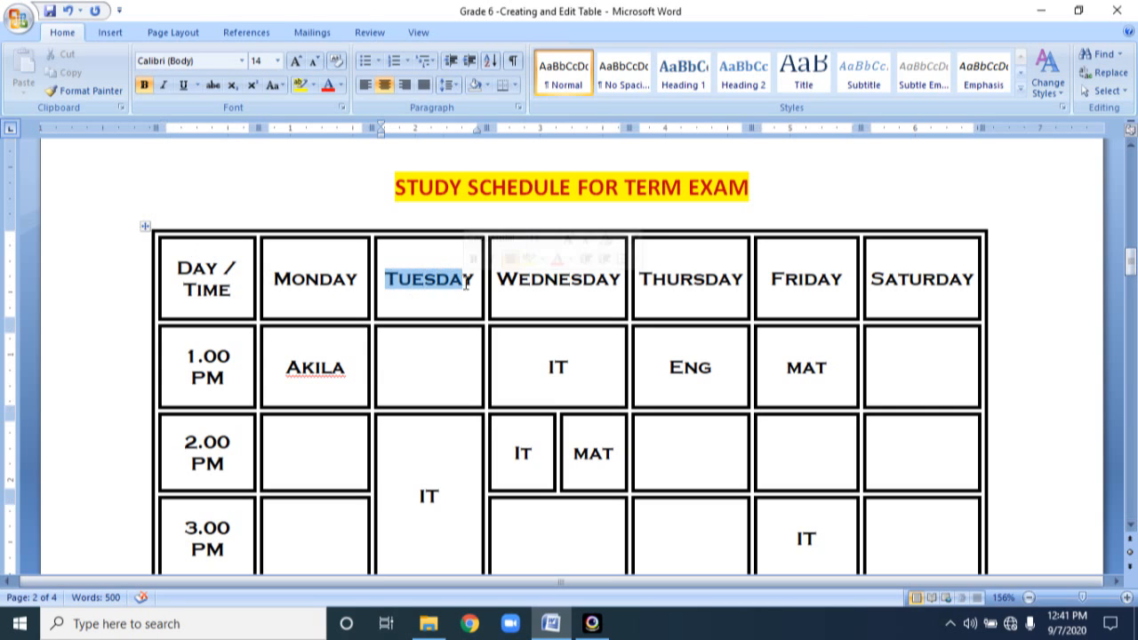
{"action": "left_click_drag", "start_coordinate": [178, 267], "coordinate": [881, 296]}
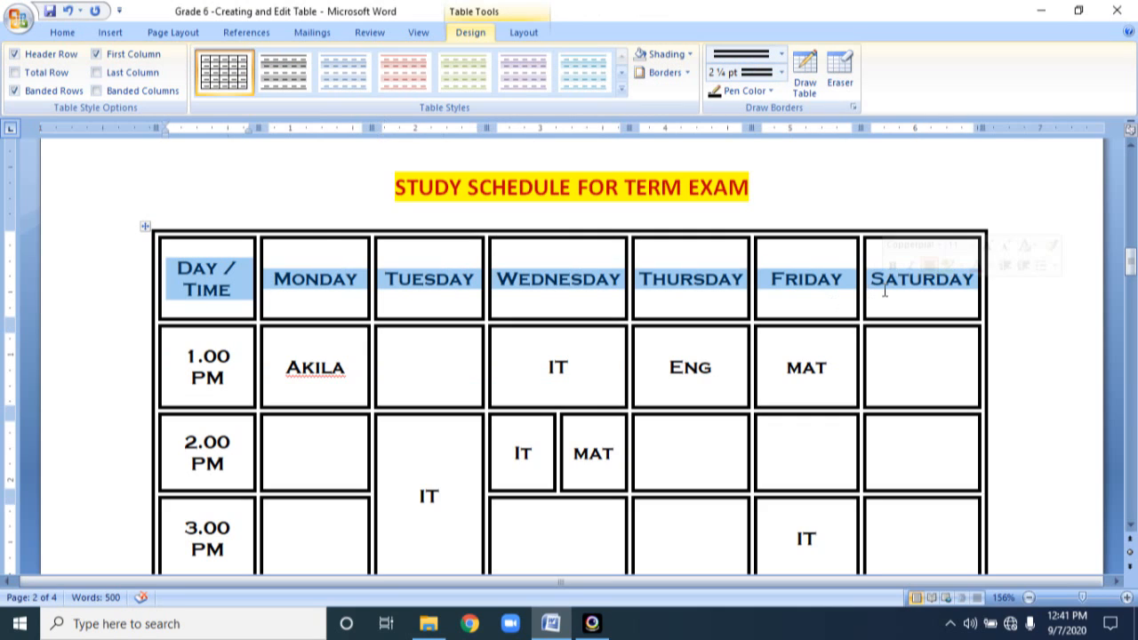
{"action": "left_click", "coordinate": [669, 78]}
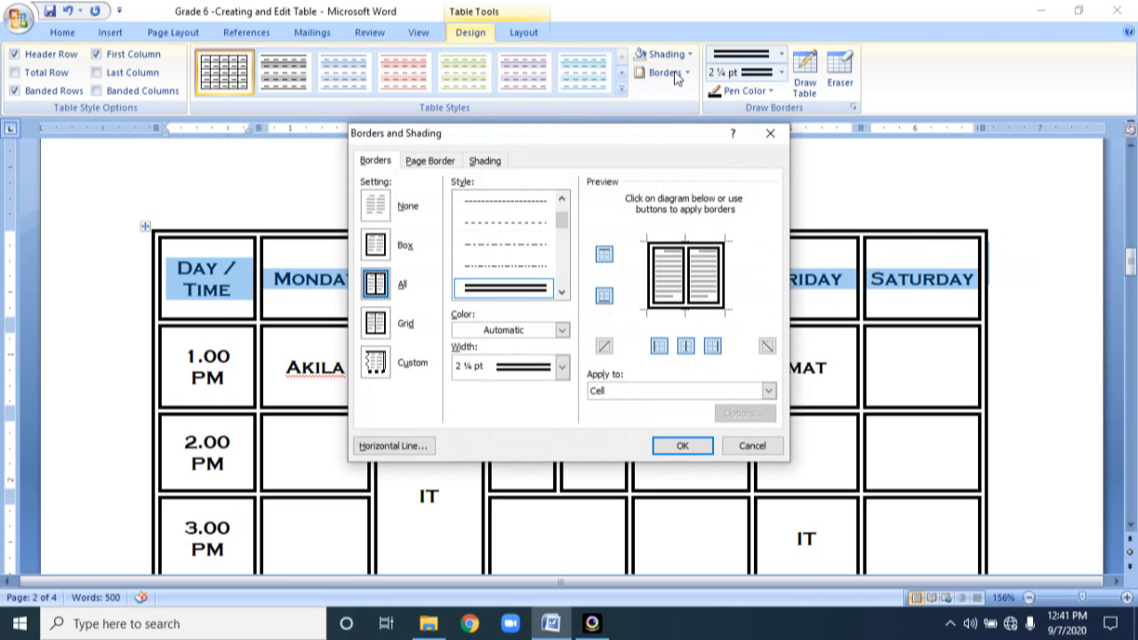
{"action": "left_click", "coordinate": [563, 197]}
{"action": "left_click", "coordinate": [562, 197]}
{"action": "left_click", "coordinate": [524, 202]}
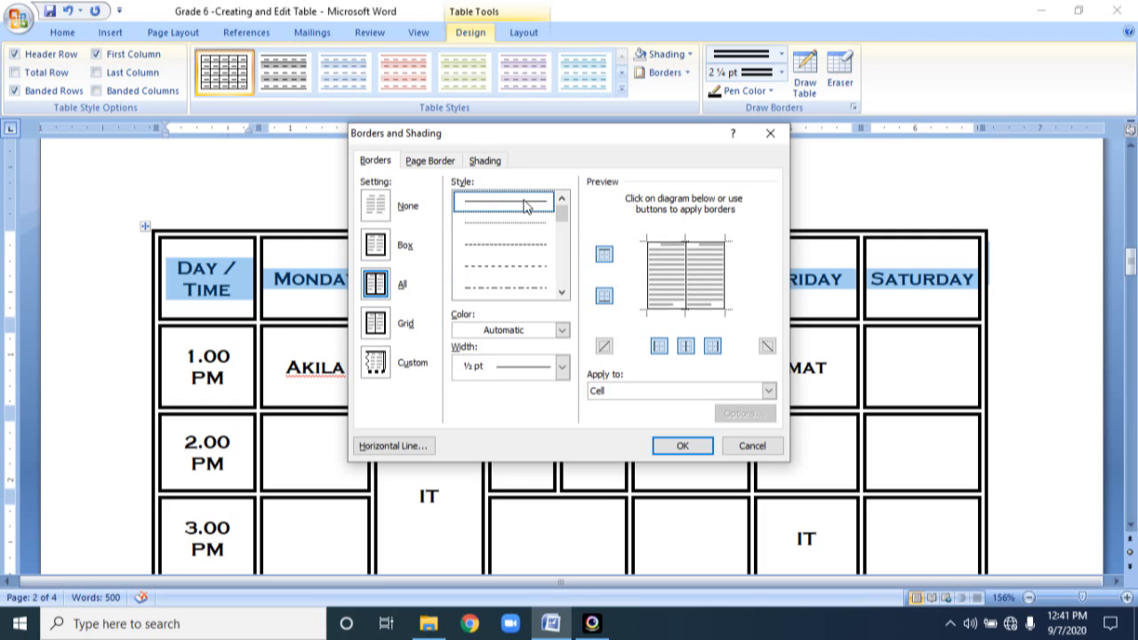
{"action": "left_click", "coordinate": [562, 367]}
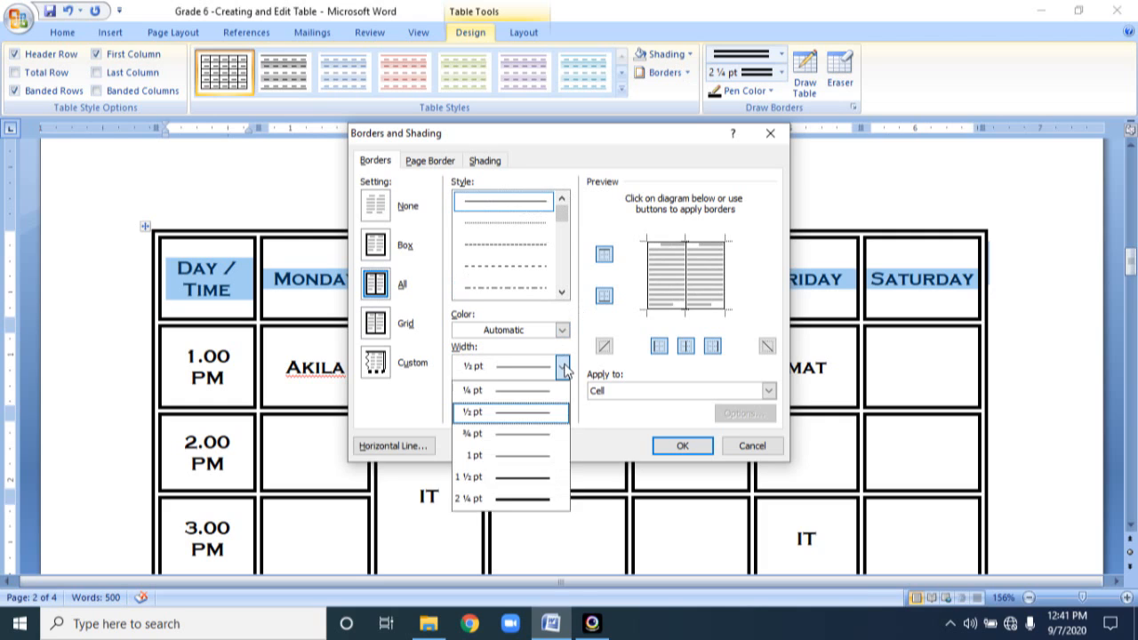
{"action": "left_click", "coordinate": [538, 503]}
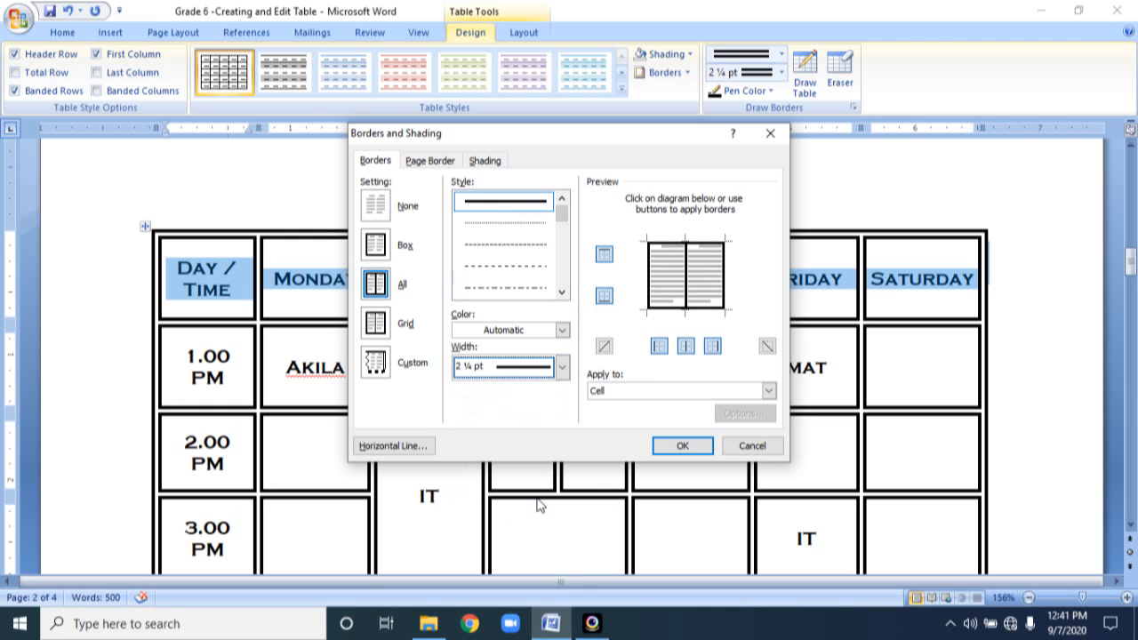
{"action": "left_click", "coordinate": [677, 445]}
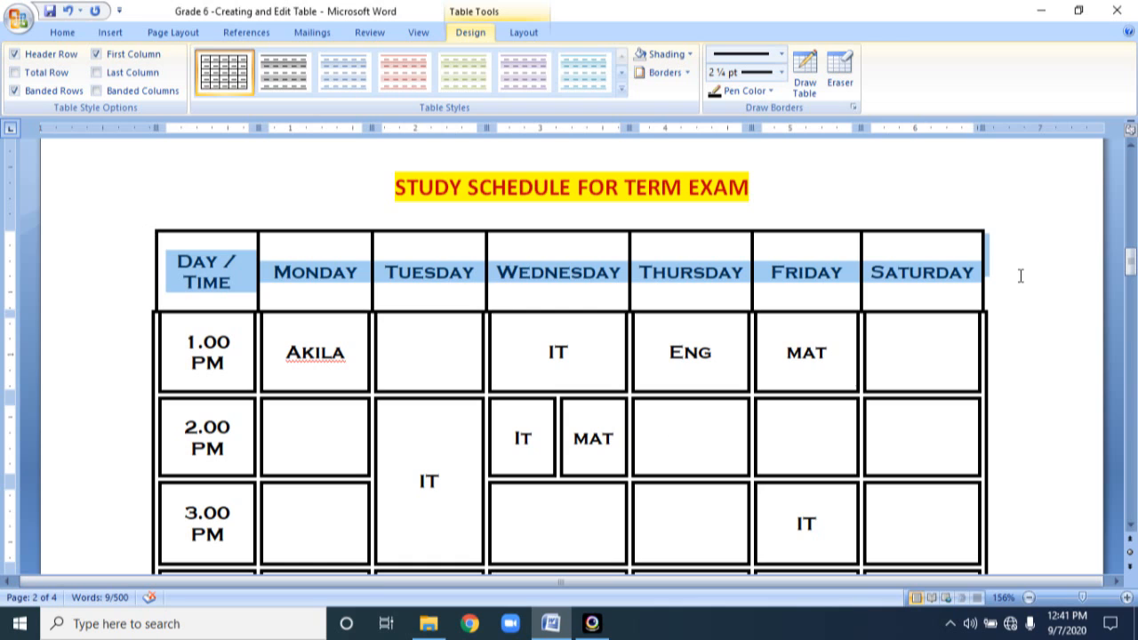
Step: Undo the header row's border change and deselect the row
{"action": "key", "text": "ctrl+z"}
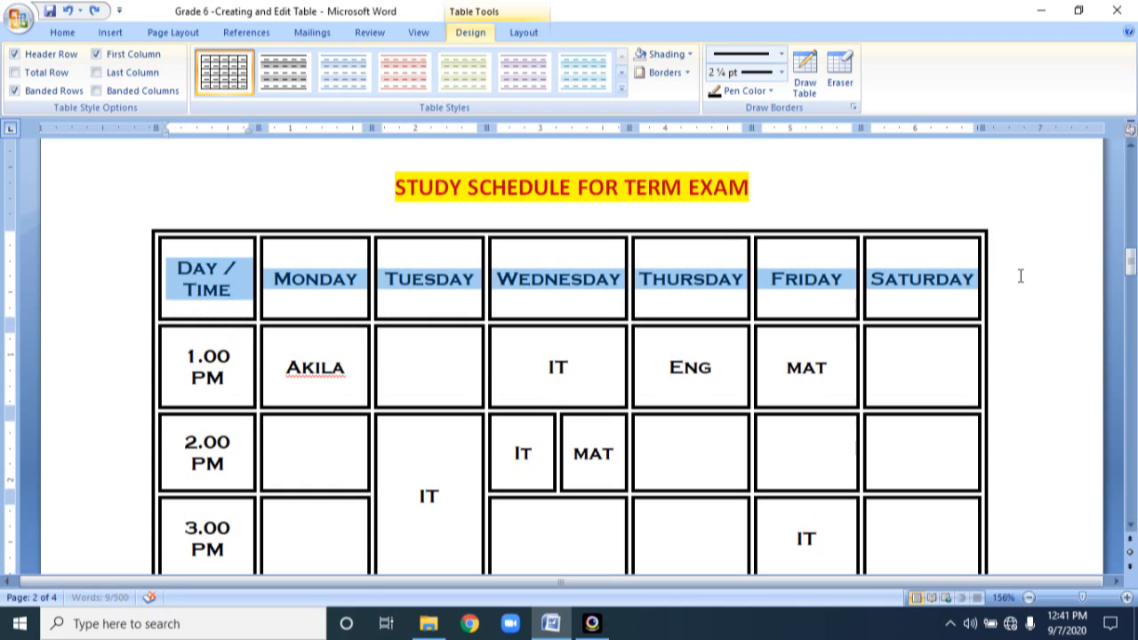
{"action": "left_click", "coordinate": [611, 367]}
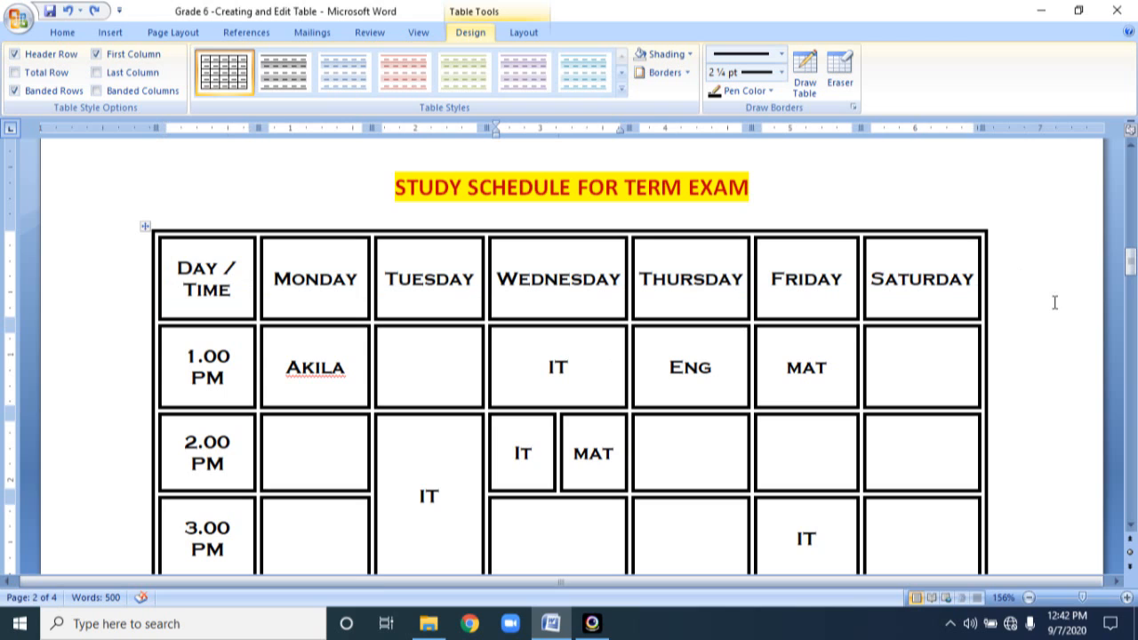
Step: Shade the Wednesday 1.00 PM IT cell with a light purple theme colour
{"action": "left_click_drag", "start_coordinate": [1132, 277], "coordinate": [1133, 282]}
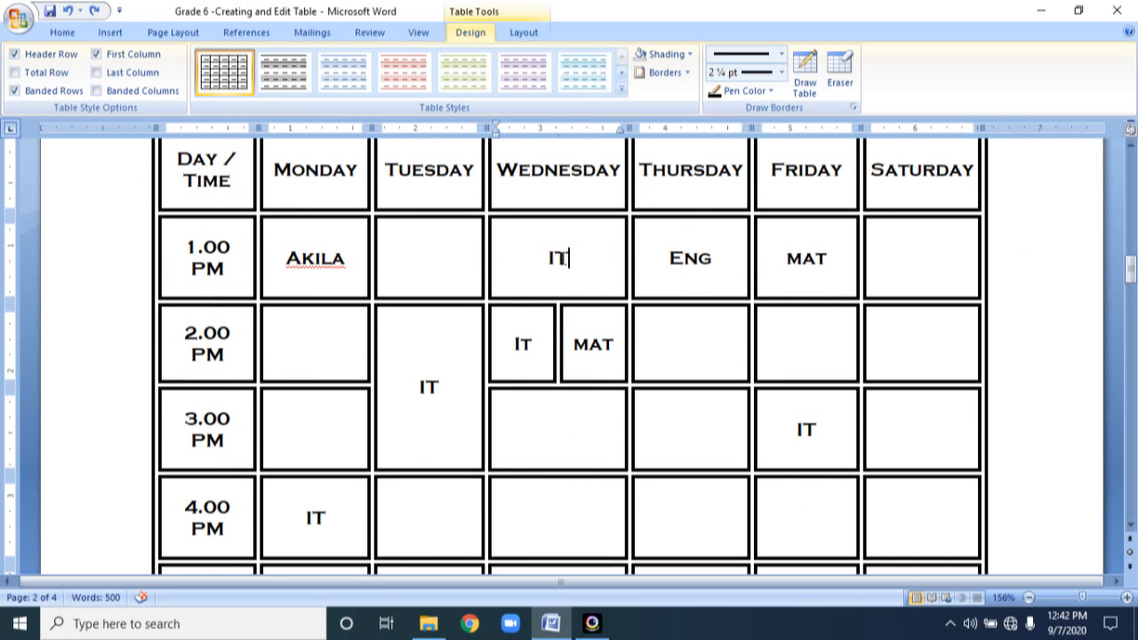
{"action": "left_click", "coordinate": [522, 258]}
{"action": "left_click_drag", "start_coordinate": [522, 258], "coordinate": [571, 257]}
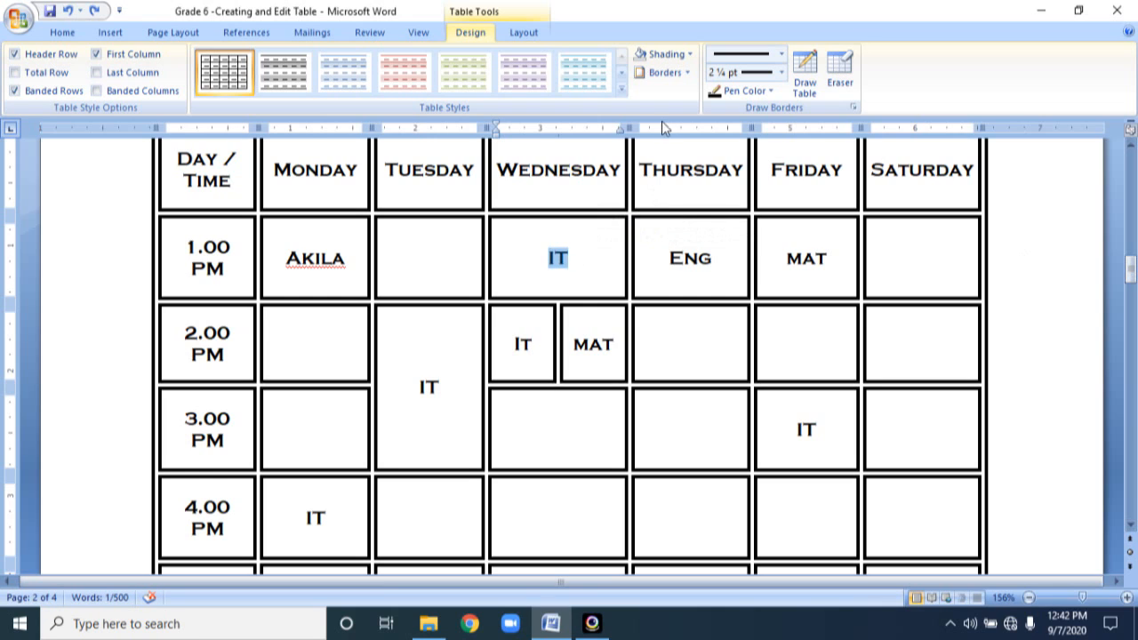
{"action": "left_click", "coordinate": [673, 56]}
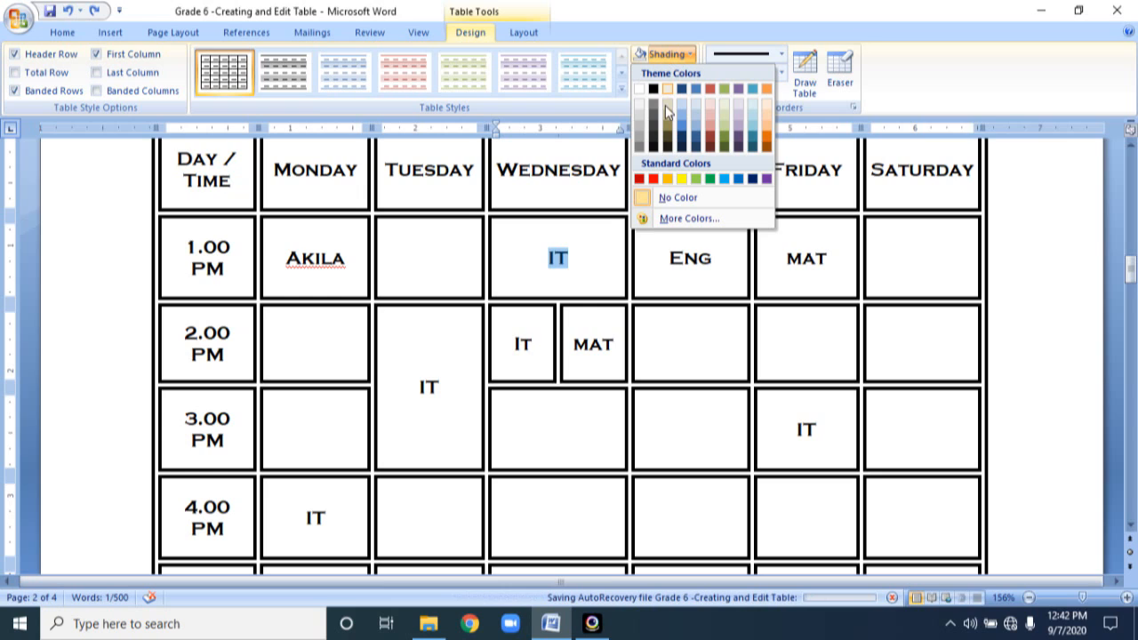
{"action": "left_click", "coordinate": [738, 128]}
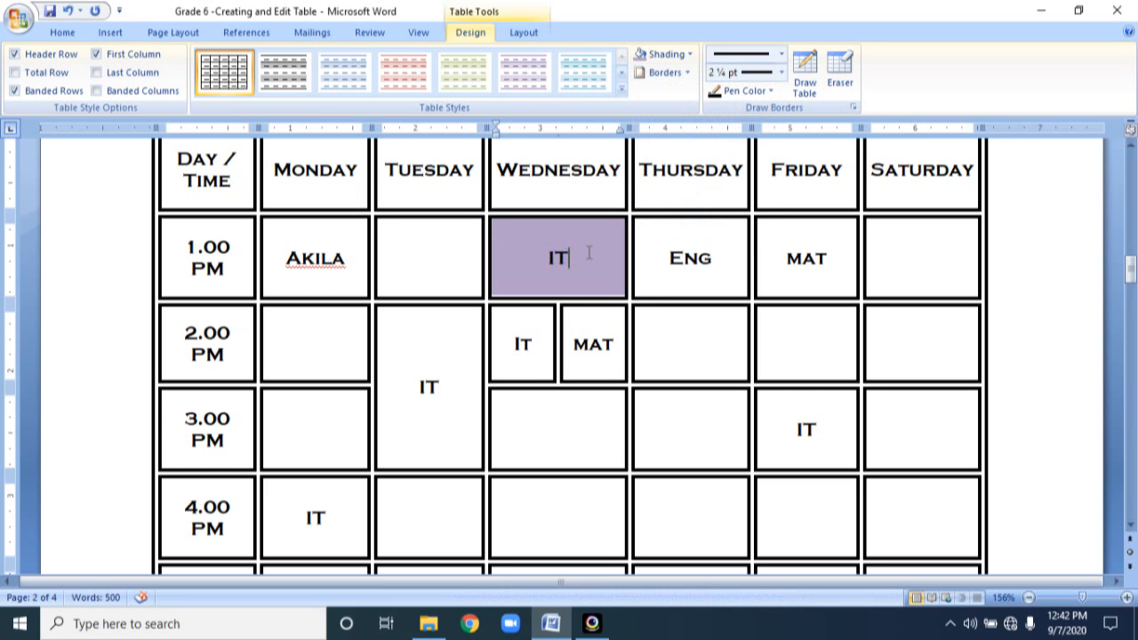
Step: Try to copy the Wednesday 1.00 PM IT cell's formatting onto the Tuesday IT cell with Format Painter
{"action": "double_click", "coordinate": [551, 258]}
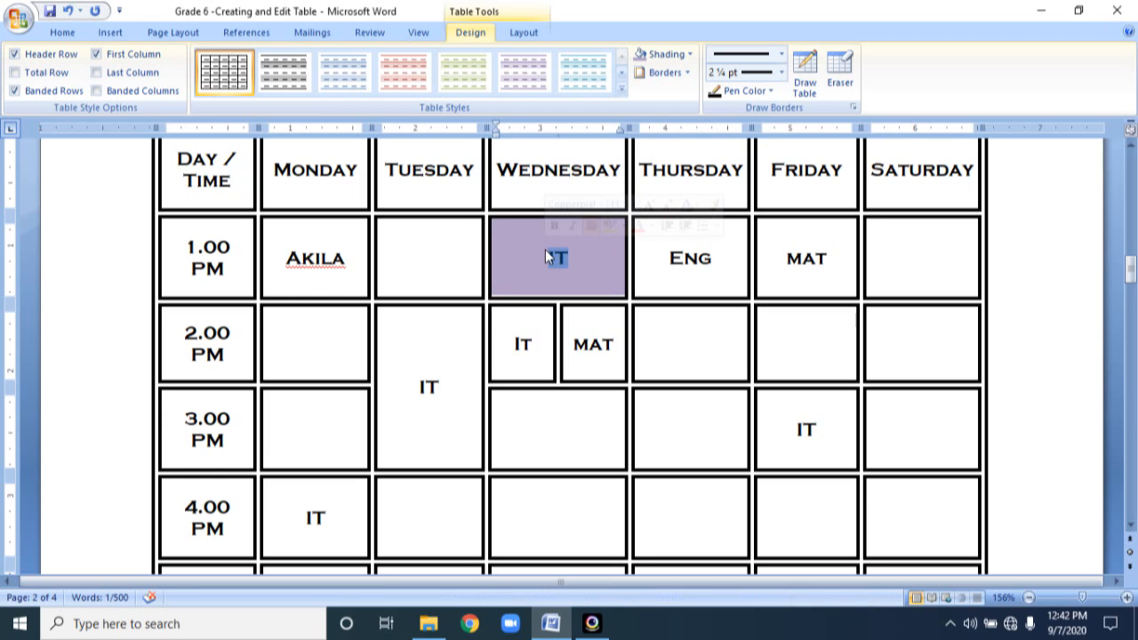
{"action": "left_click", "coordinate": [110, 33]}
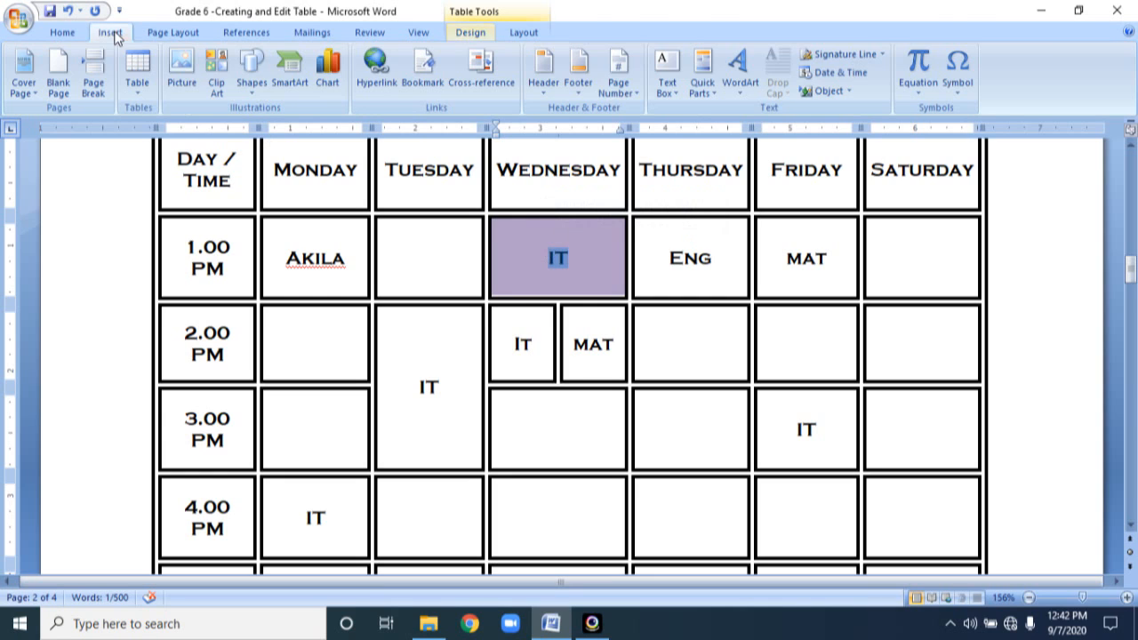
{"action": "left_click", "coordinate": [64, 34]}
{"action": "left_click", "coordinate": [93, 90]}
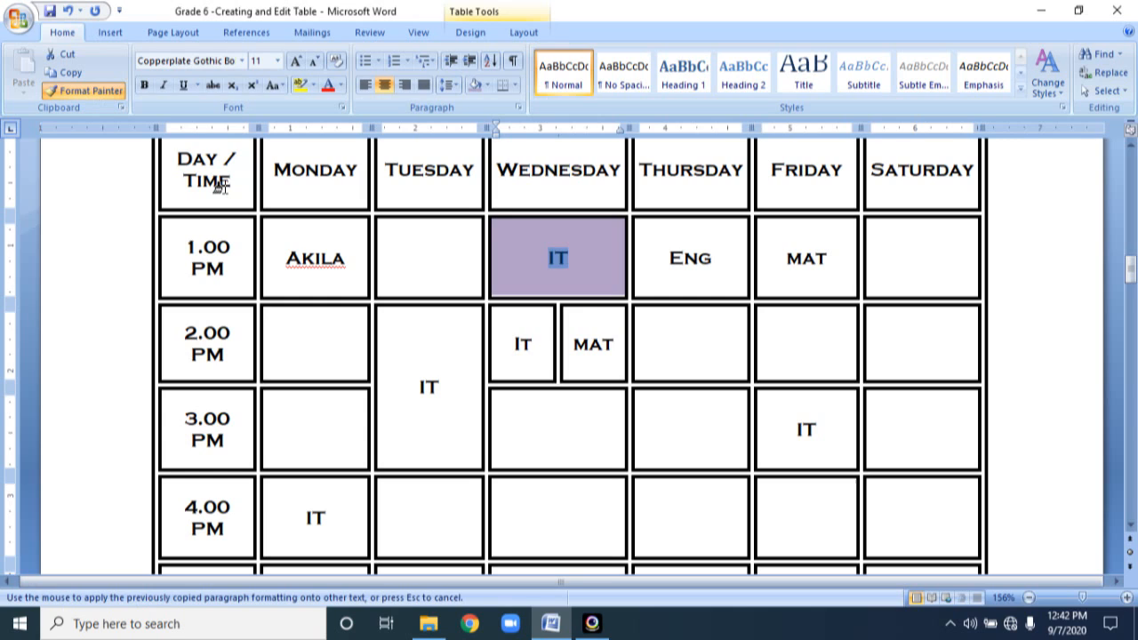
{"action": "mouse_move", "coordinate": [418, 385]}
{"action": "left_mouse_down"}
{"action": "mouse_move", "coordinate": [445, 384]}
{"action": "mouse_move", "coordinate": [413, 383]}
{"action": "left_mouse_up"}
Step: Apply the same light purple shading to the merged Tuesday IT cell and the Wednesday 2.00 PM IT cell
{"action": "left_click", "coordinate": [440, 384]}
{"action": "left_click", "coordinate": [475, 85]}
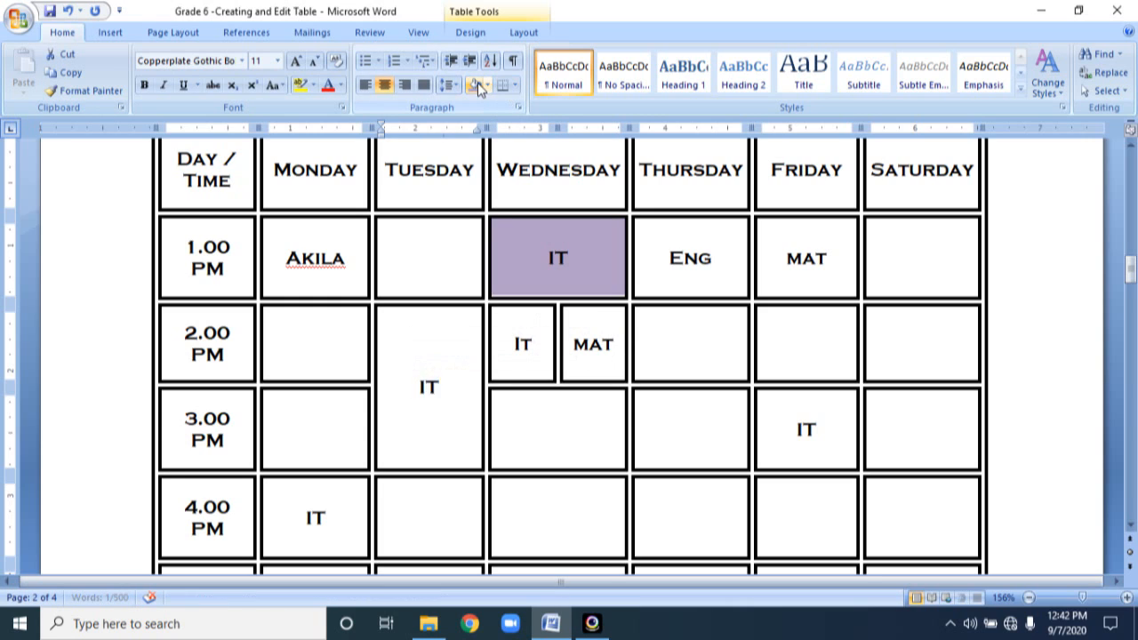
{"action": "left_click", "coordinate": [533, 345]}
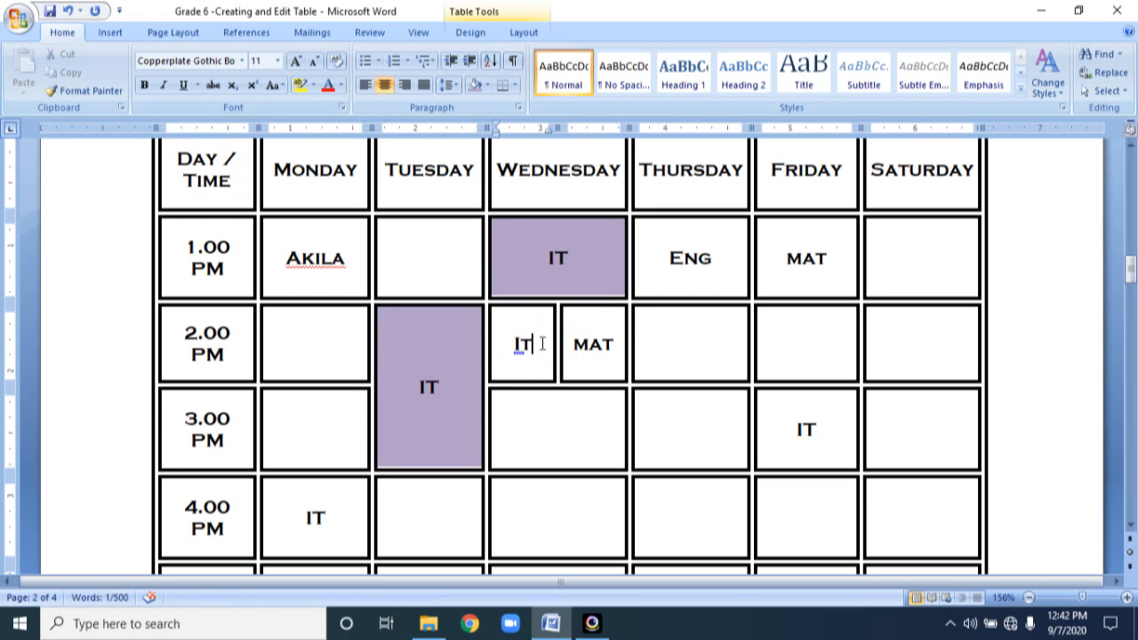
{"action": "key", "text": "BackSpace"}
{"action": "type", "text": "T"}
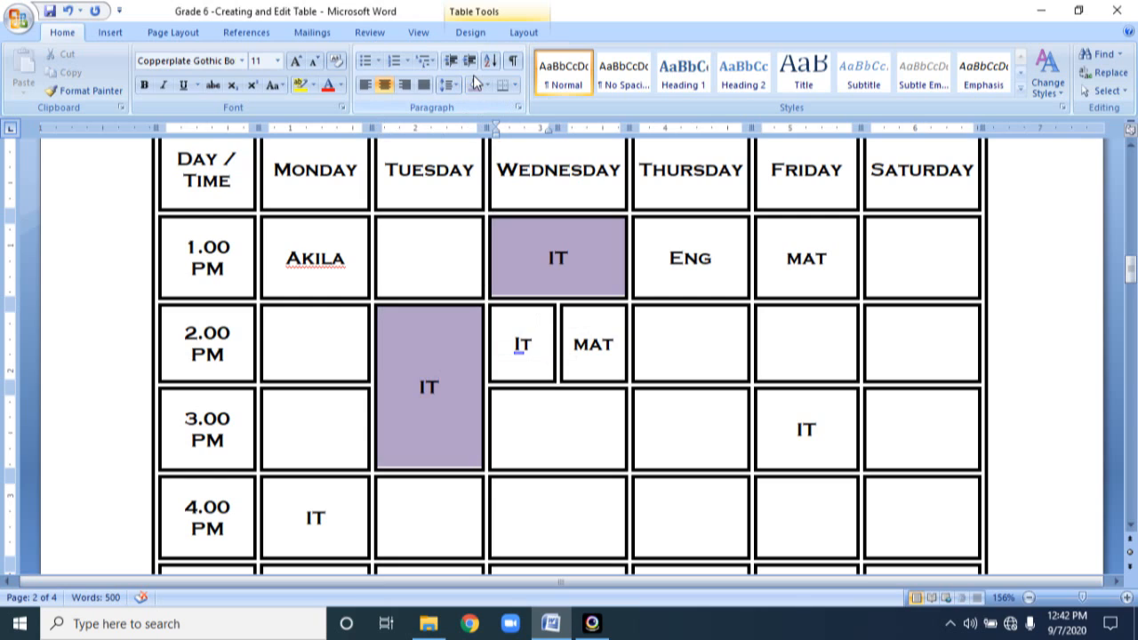
{"action": "left_click", "coordinate": [475, 84]}
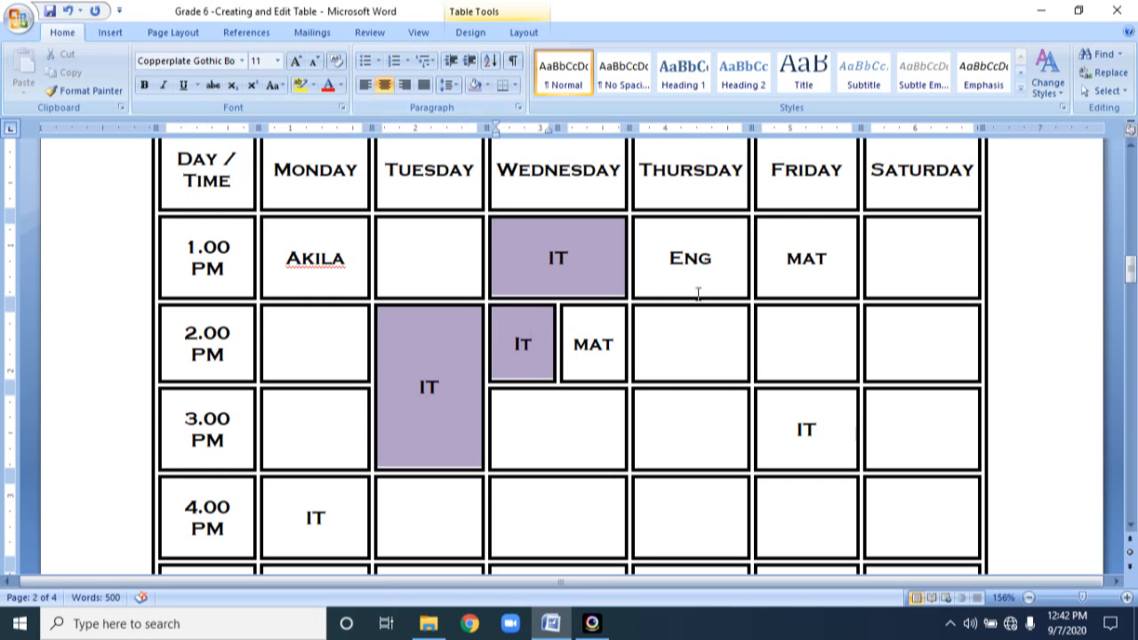
Step: Apply the light purple shading to the Friday 3.00 PM and Monday 4.00 PM IT cells
{"action": "left_click", "coordinate": [803, 428]}
{"action": "left_click", "coordinate": [474, 85]}
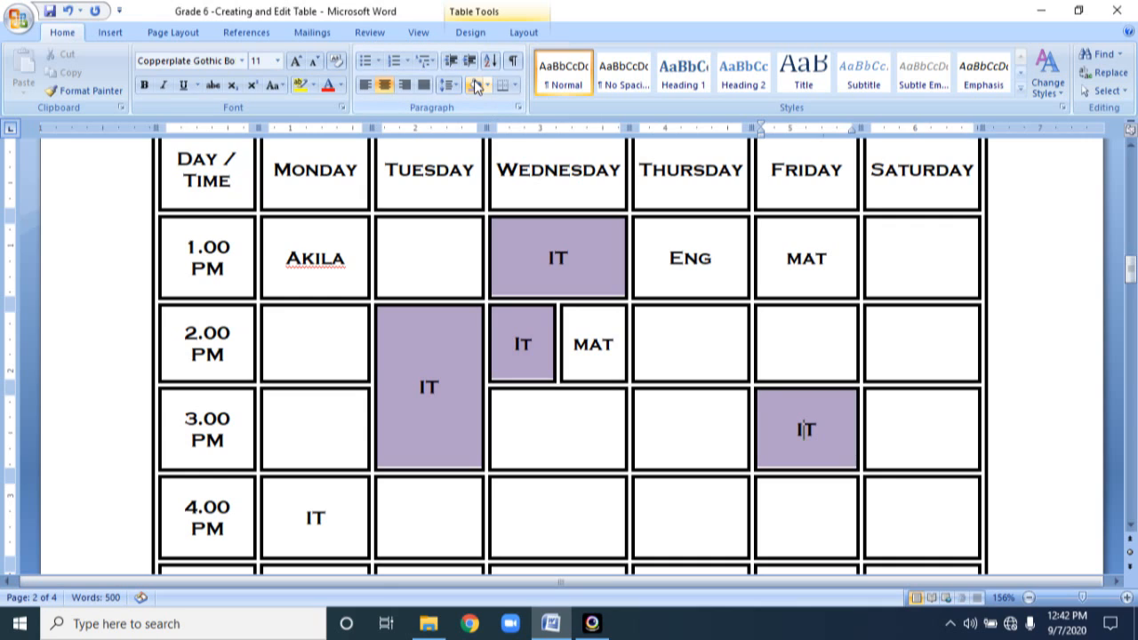
{"action": "left_click", "coordinate": [316, 516]}
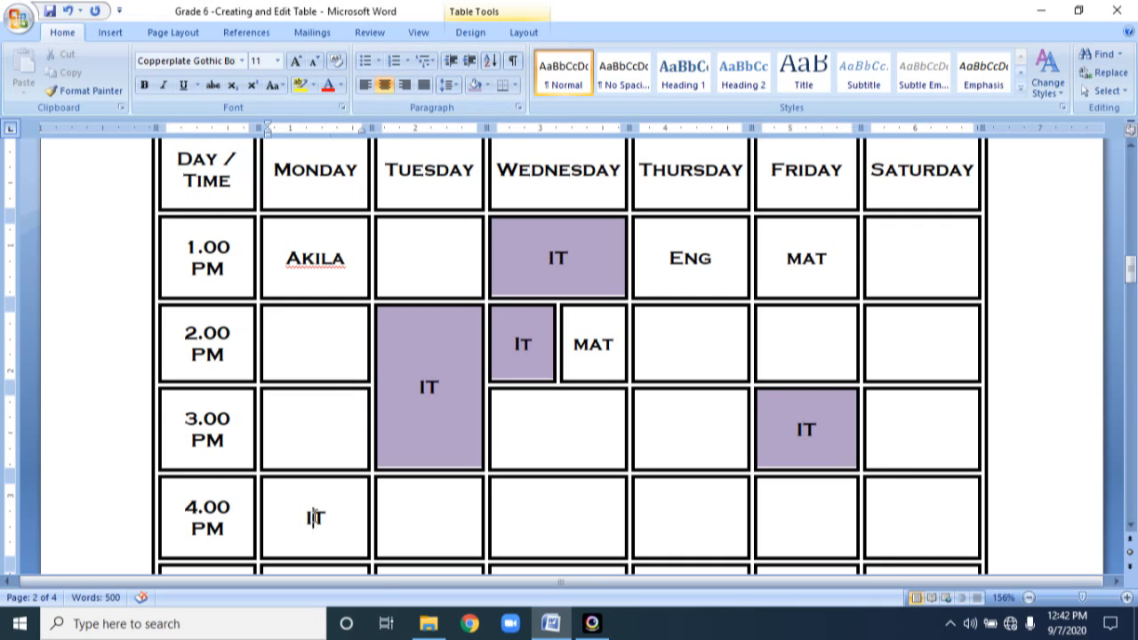
{"action": "left_click", "coordinate": [475, 84]}
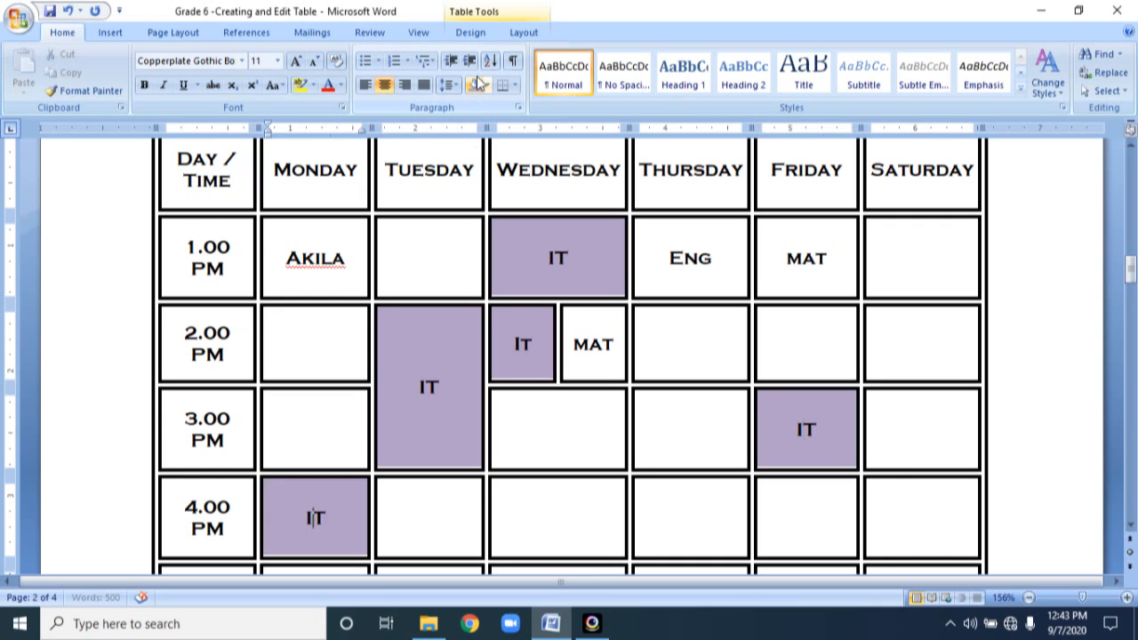
Step: Shade the Wednesday 2.00 PM and Friday 1.00 PM MAT cells with a light orange theme colour
{"action": "left_click", "coordinate": [472, 33]}
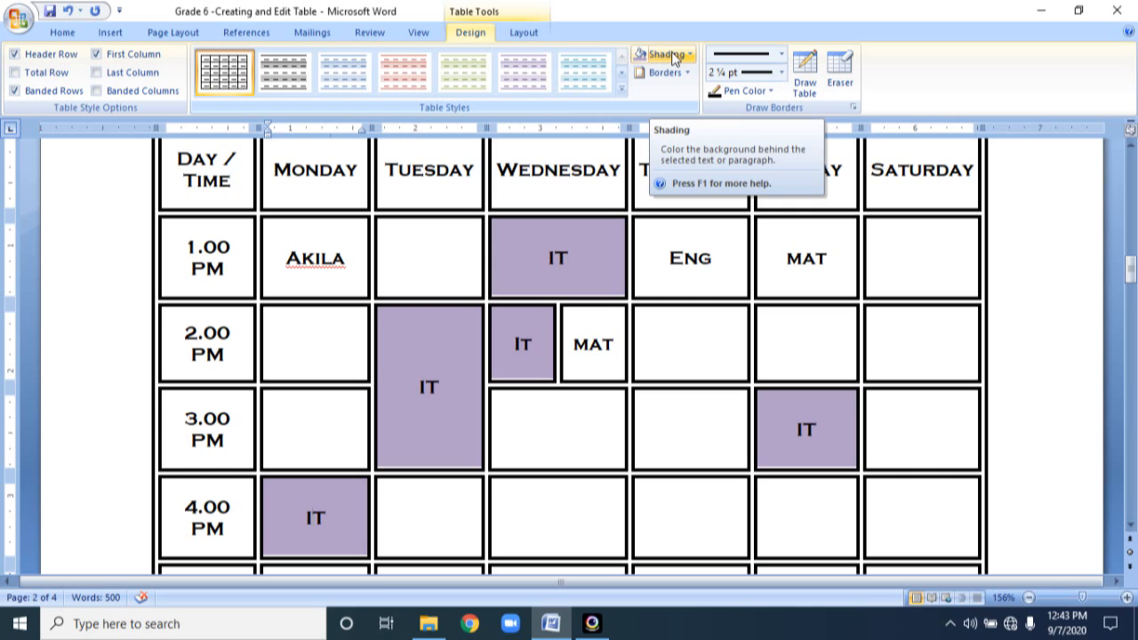
{"action": "left_click", "coordinate": [593, 344]}
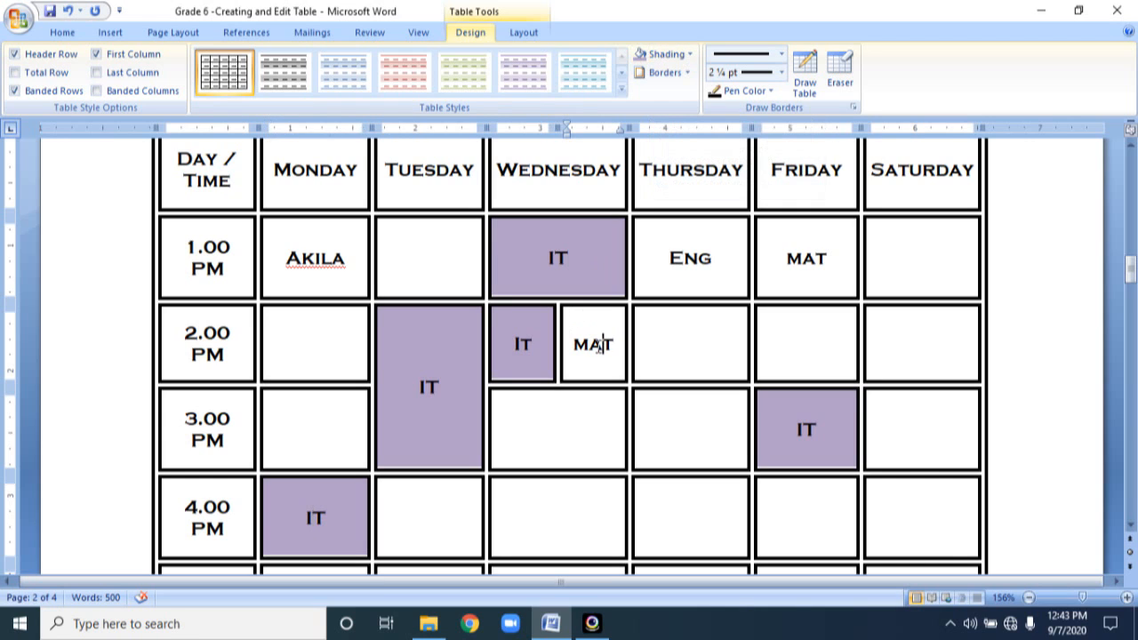
{"action": "left_click", "coordinate": [689, 55]}
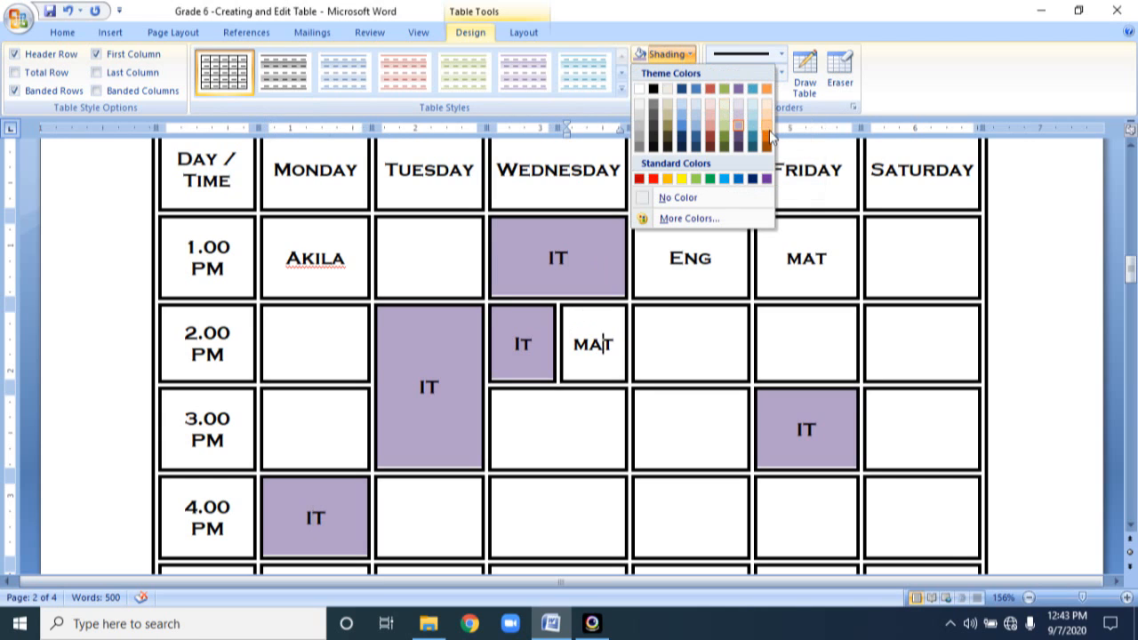
{"action": "left_click", "coordinate": [769, 131]}
{"action": "left_click", "coordinate": [816, 258]}
{"action": "left_click", "coordinate": [663, 52]}
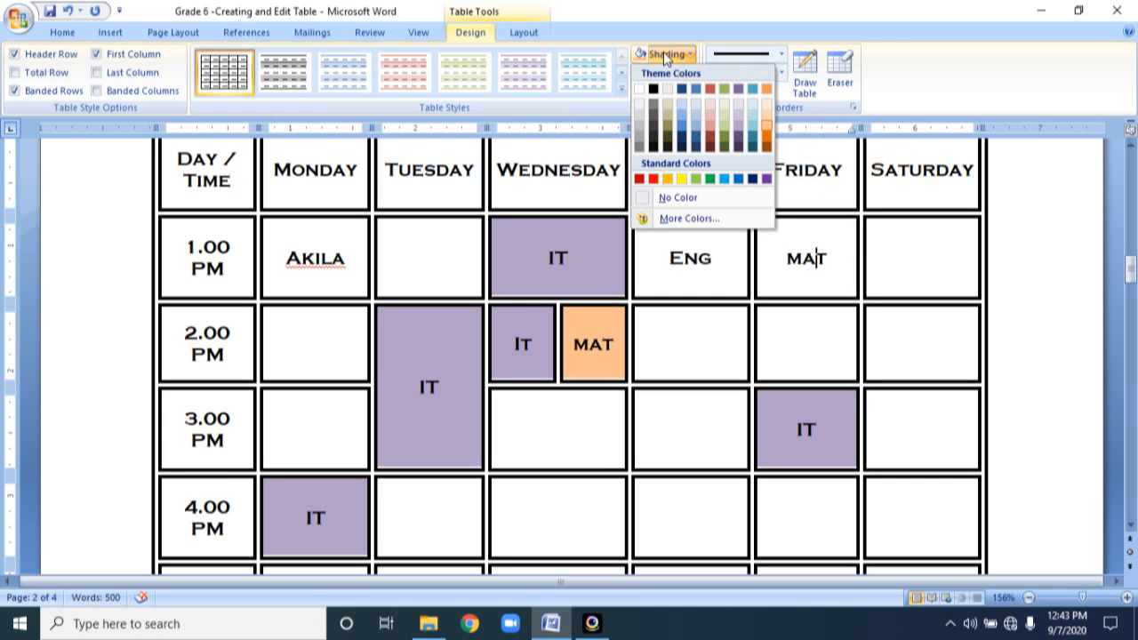
{"action": "left_click", "coordinate": [768, 125]}
Step: Shade the Thursday 1.00 PM Eng cell with the light green standard colour
{"action": "left_click", "coordinate": [686, 258]}
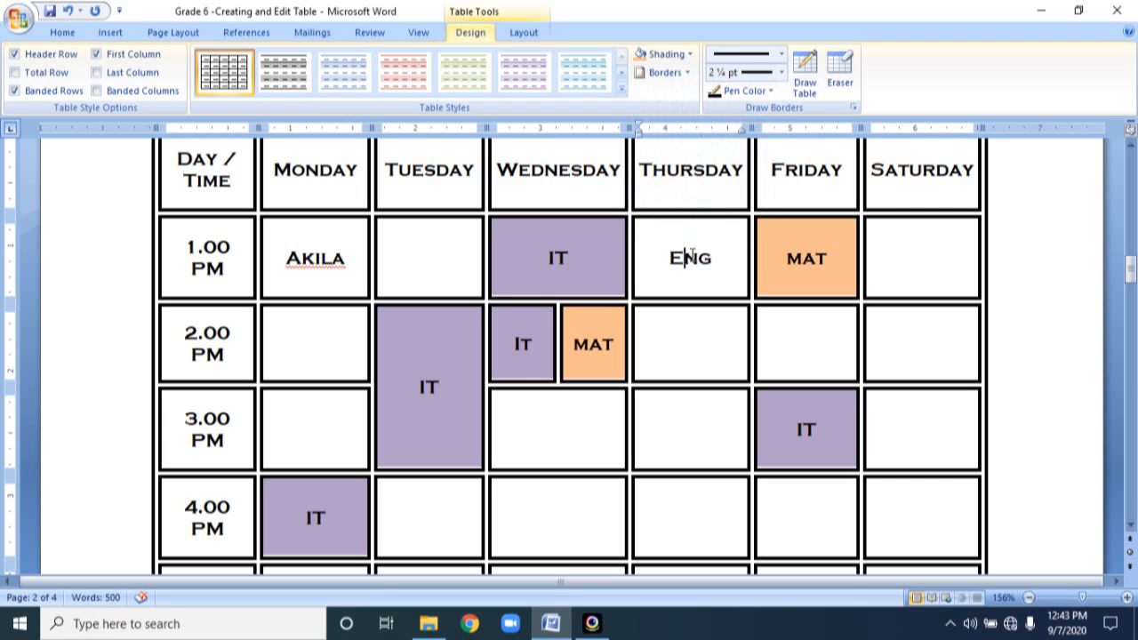
{"action": "left_click", "coordinate": [688, 55]}
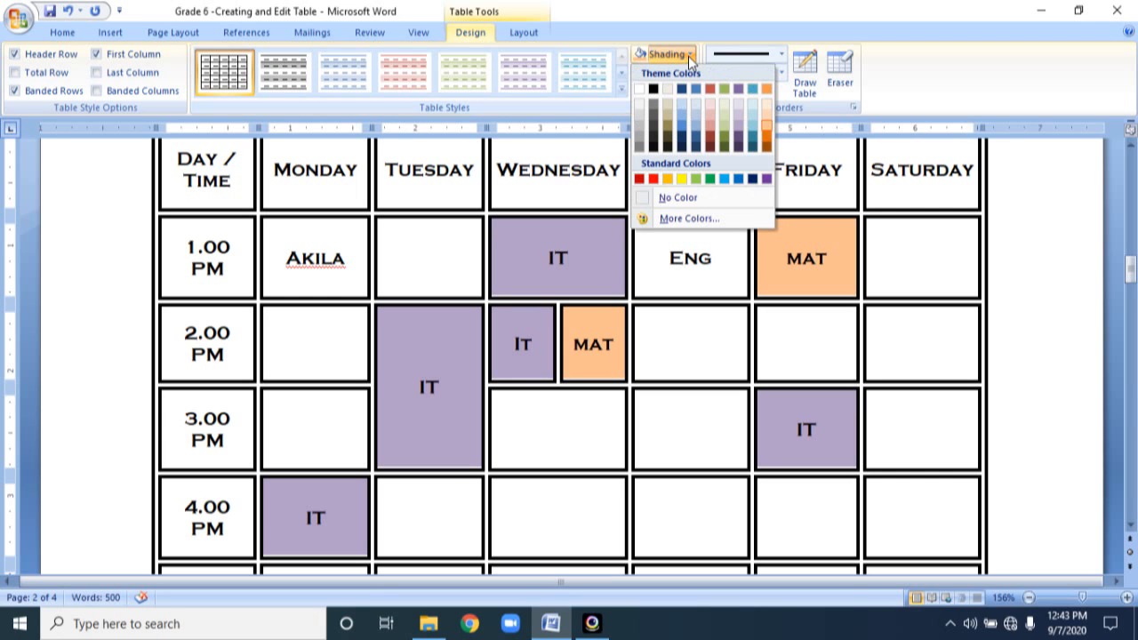
{"action": "left_click", "coordinate": [698, 180]}
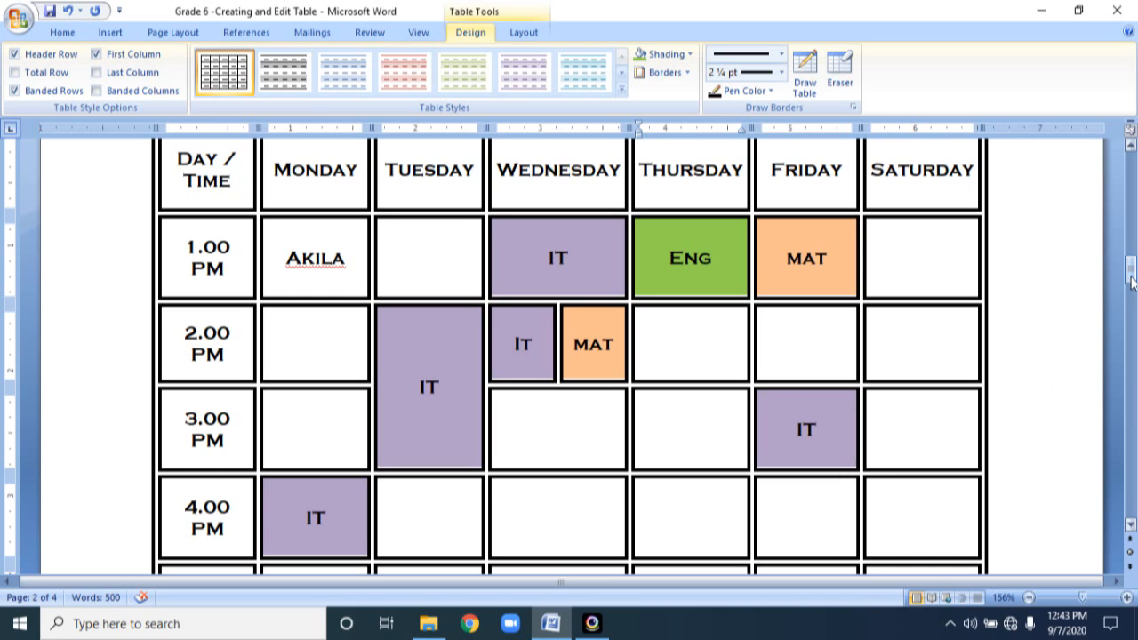
Step: Look over the table border options and the notes on moving and resizing a table, ending back at the study schedule
{"action": "left_click_drag", "start_coordinate": [1131, 281], "coordinate": [1132, 273]}
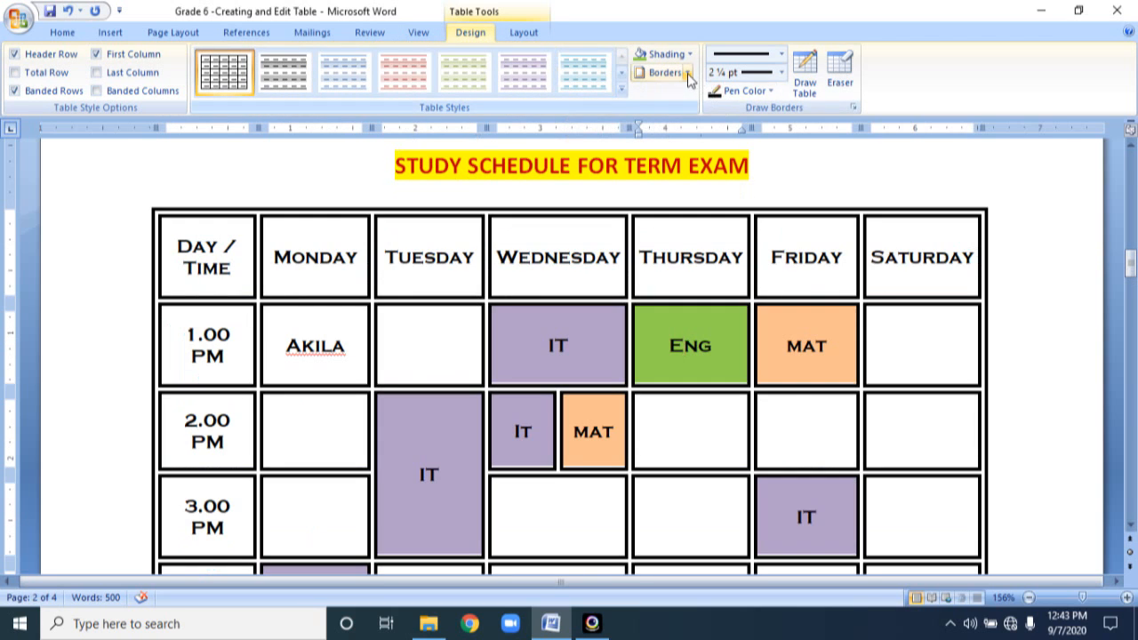
{"action": "left_click", "coordinate": [687, 73]}
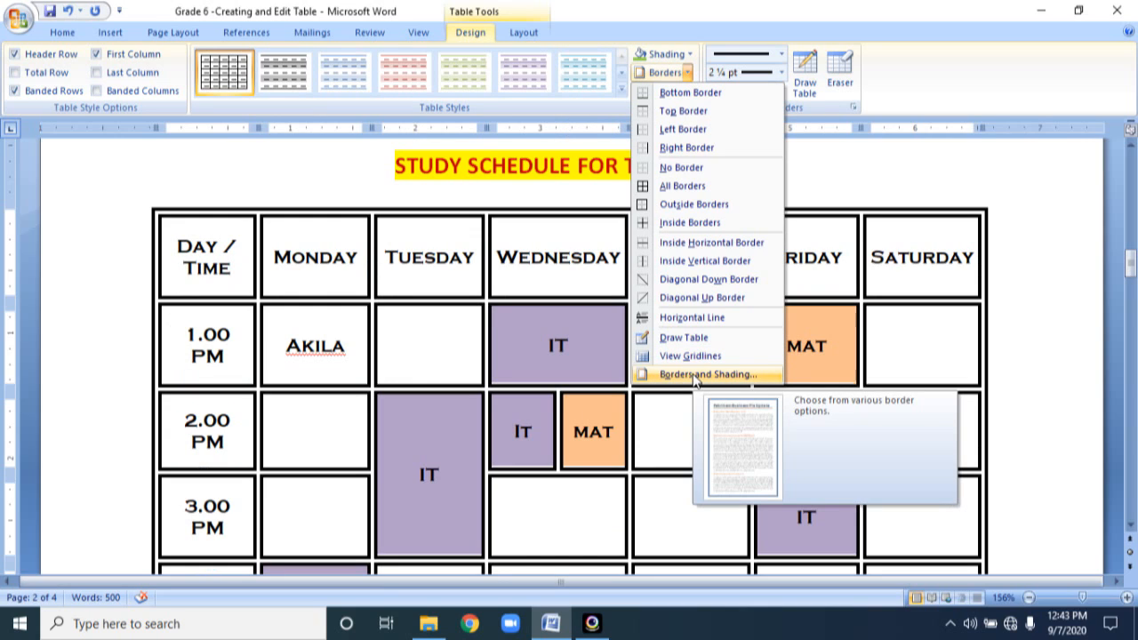
{"action": "left_click", "coordinate": [539, 233]}
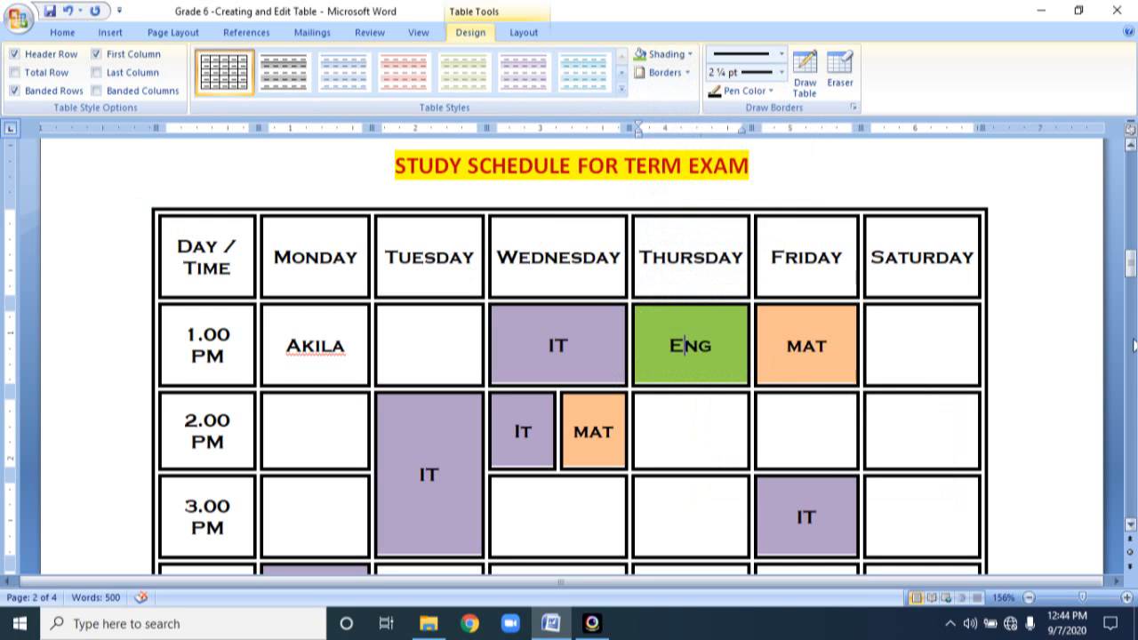
{"action": "left_click_drag", "start_coordinate": [1131, 256], "coordinate": [1130, 475]}
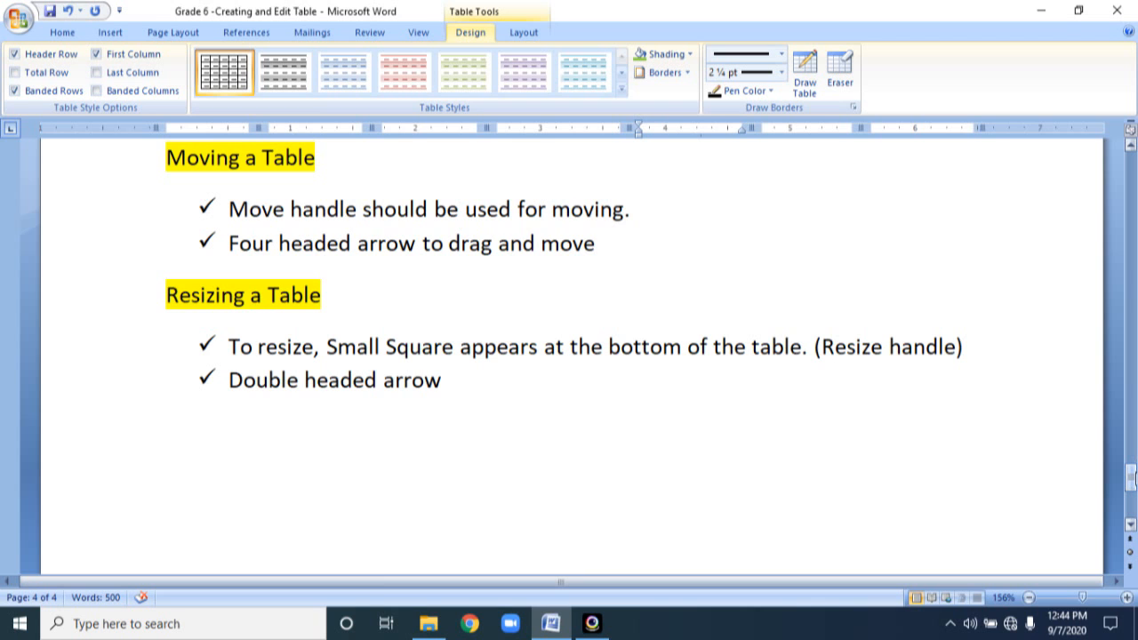
{"action": "left_click_drag", "start_coordinate": [1131, 478], "coordinate": [1107, 261]}
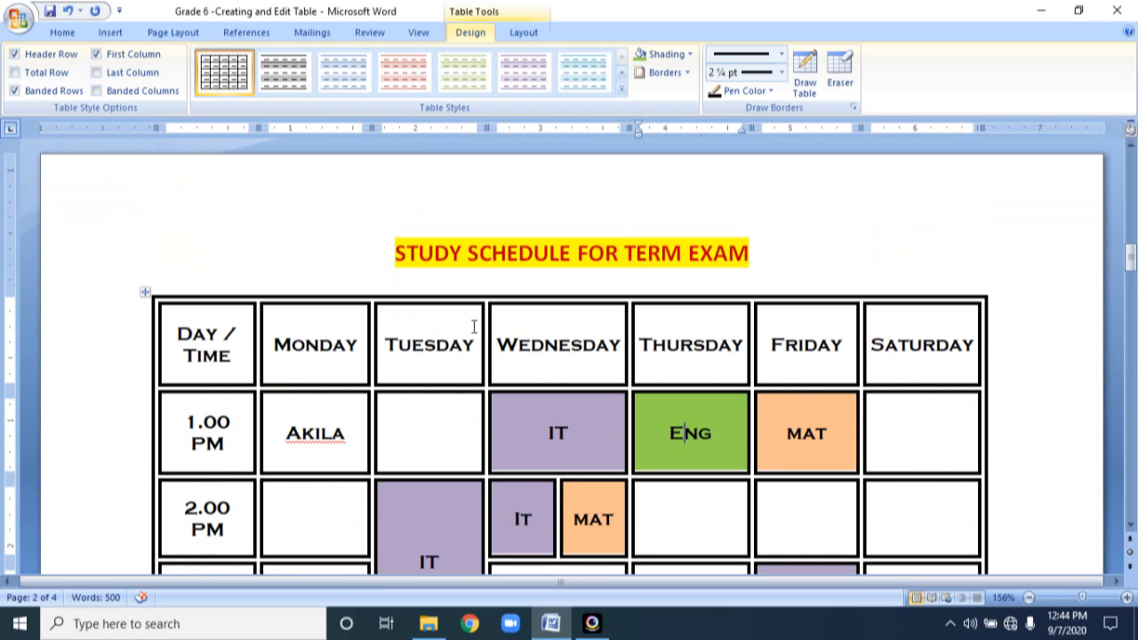